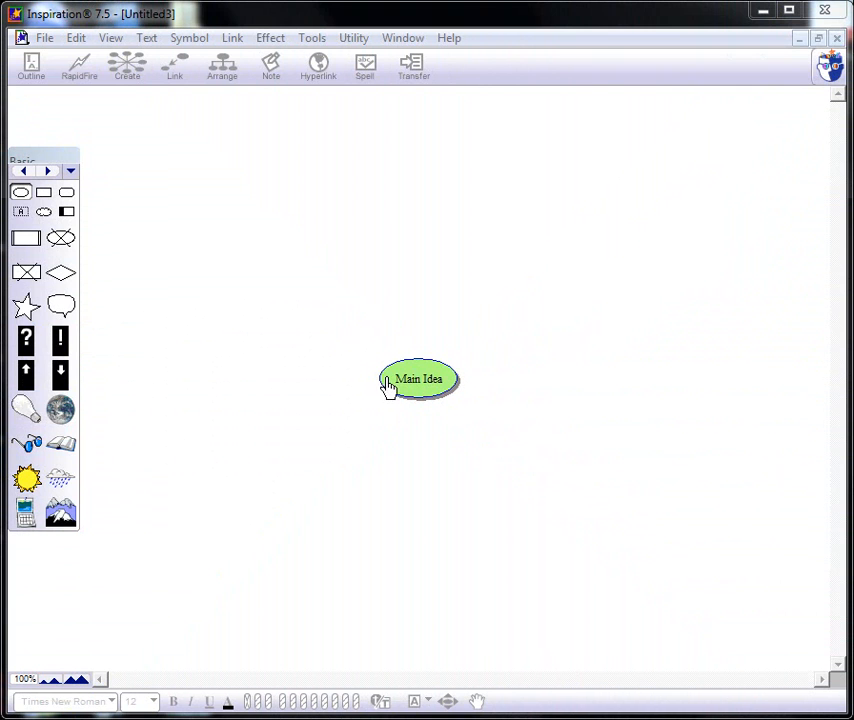
# - Rename the central Main Idea symbol as "Life of Riley" and shift it slightly on the canvas
pyautogui.click(444, 393)
pyautogui.moveTo(445, 376); pyautogui.dragTo(398, 393)
pyautogui.click(431, 374)
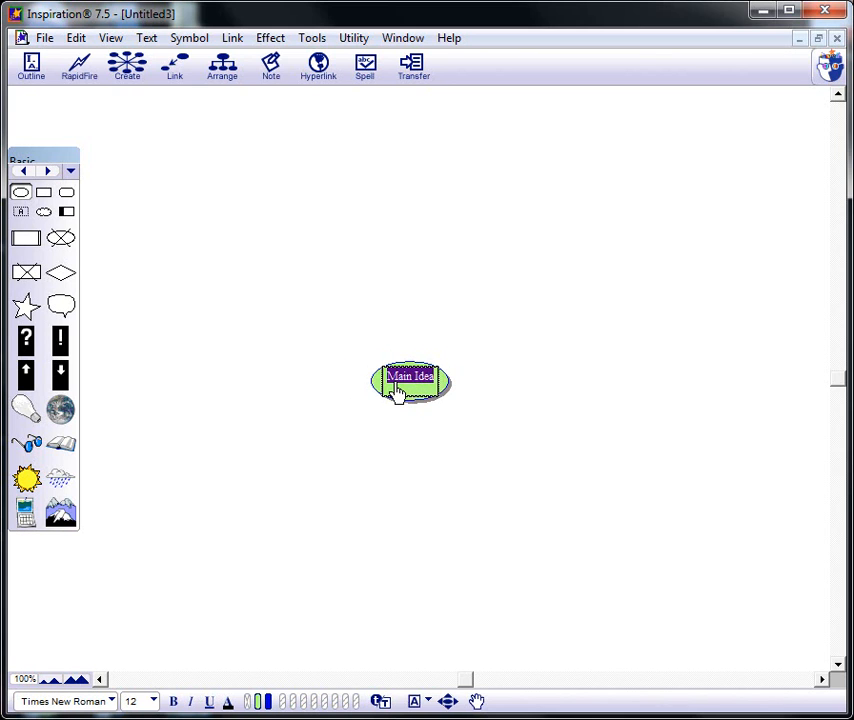
pyautogui.write('Life of Riely')
pyautogui.press('BackSpace')
pyautogui.press('BackSpace')
pyautogui.press('BackSpace')
pyautogui.write('ley')
pyautogui.click(376, 394)
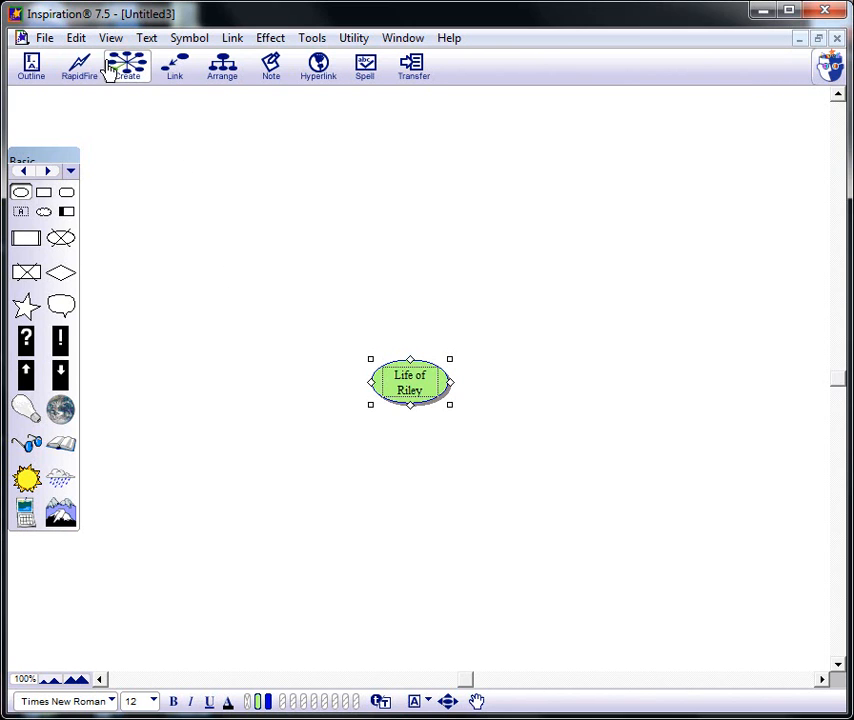
# - Create a linked symbol to the upper left of Life of Riley and label it "Emotions"
pyautogui.click(423, 398)
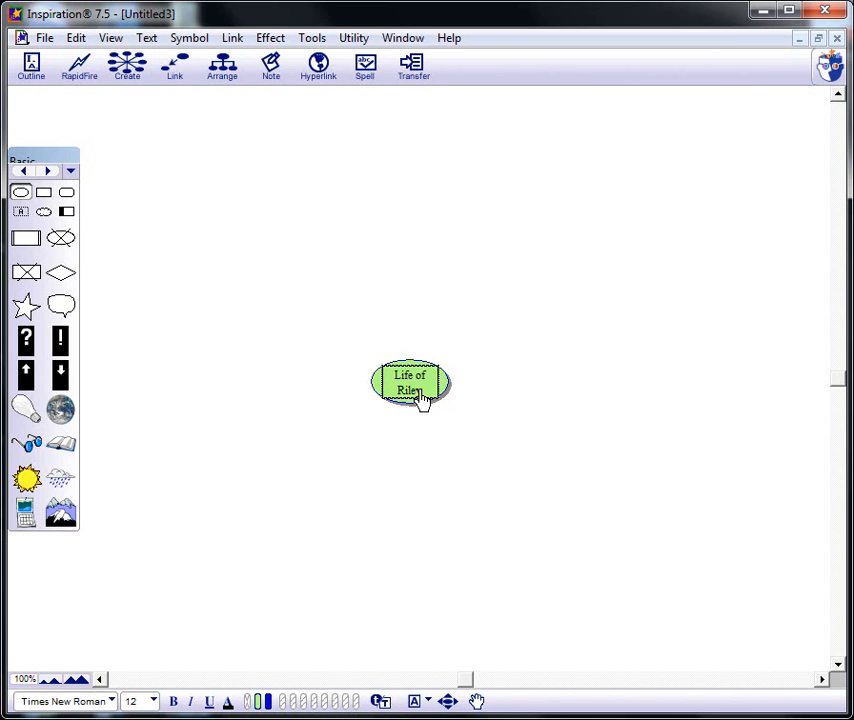
pyautogui.click(447, 392)
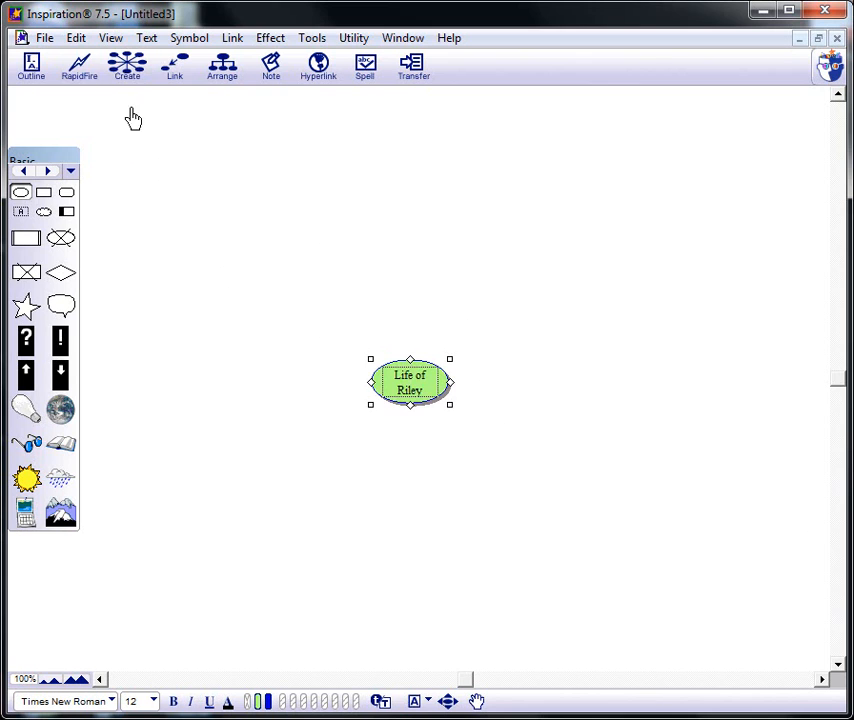
pyautogui.click(125, 66)
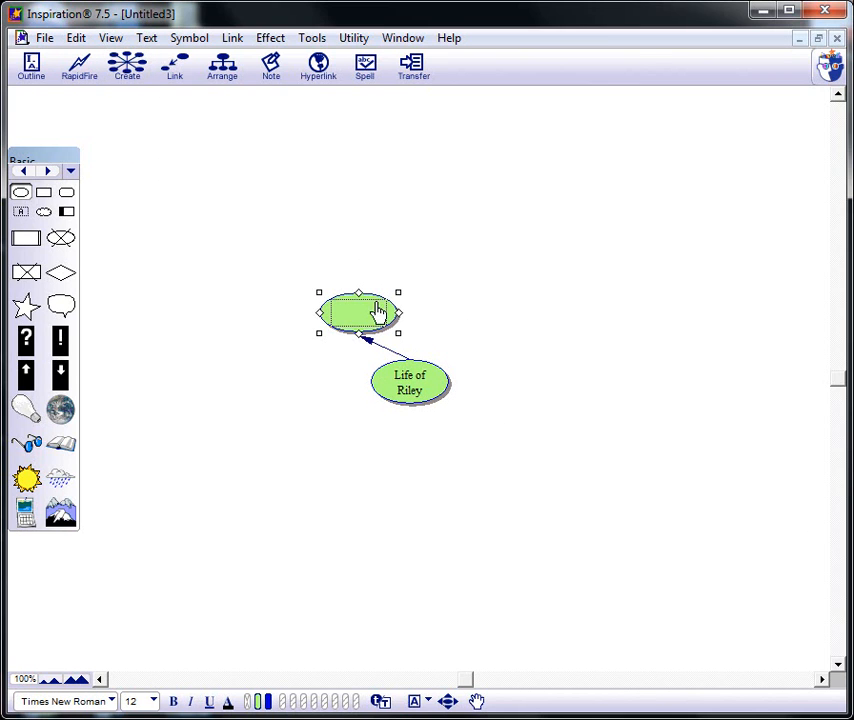
pyautogui.click(375, 317)
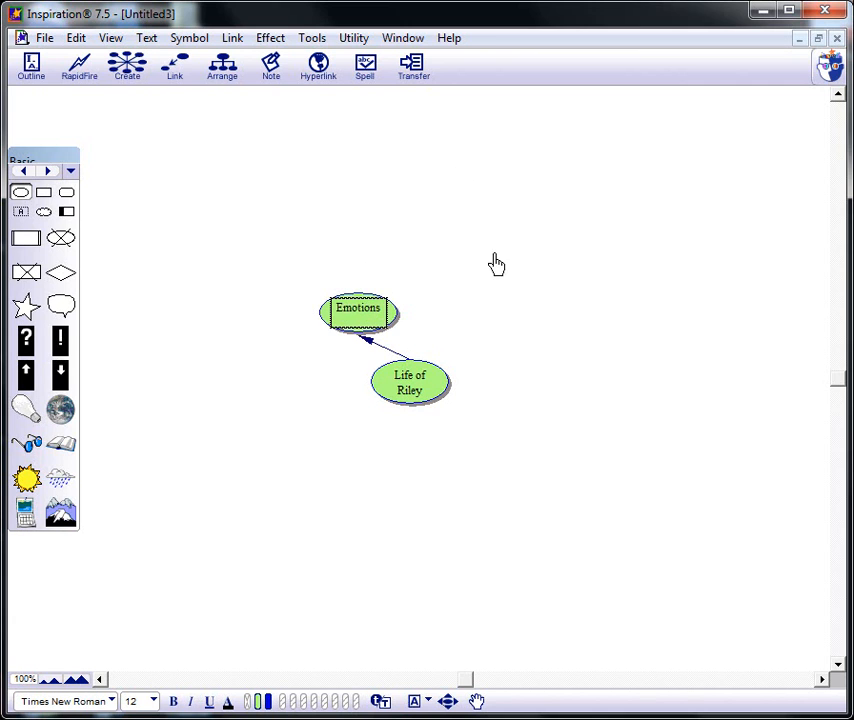
pyautogui.click(419, 429)
pyautogui.click(365, 319)
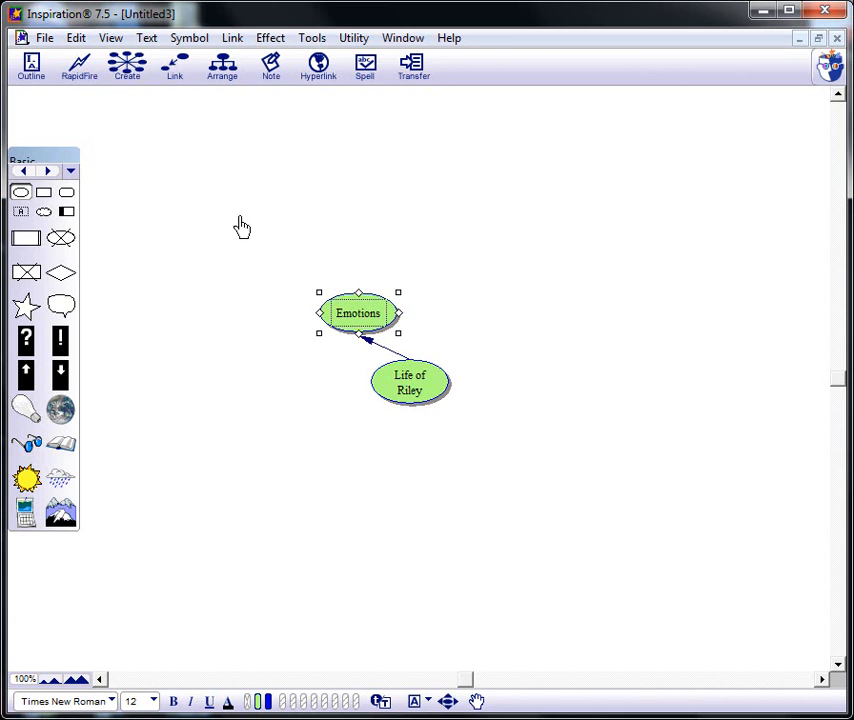
pyautogui.click(126, 66)
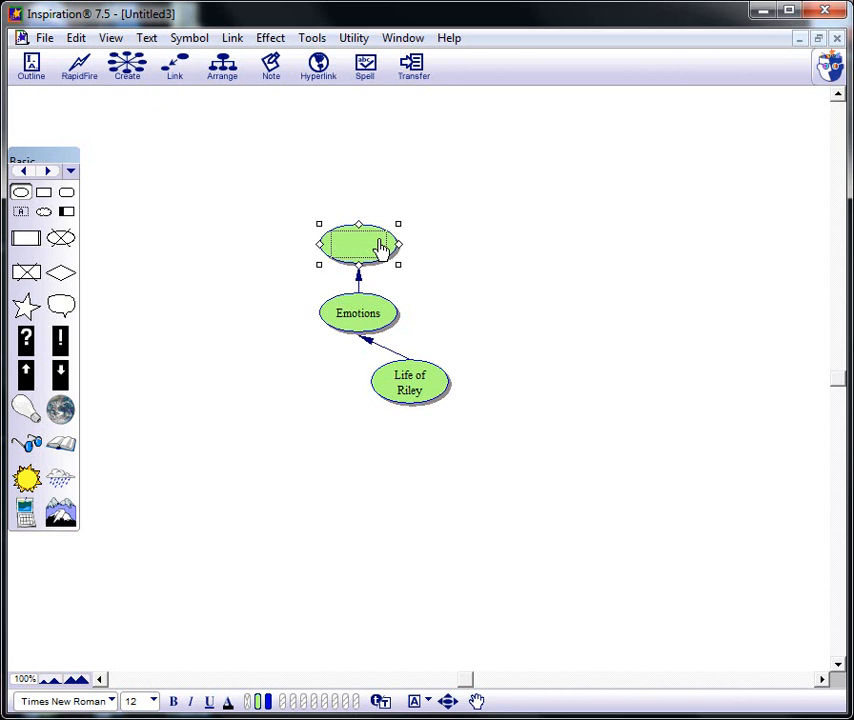
pyautogui.press('Delete')
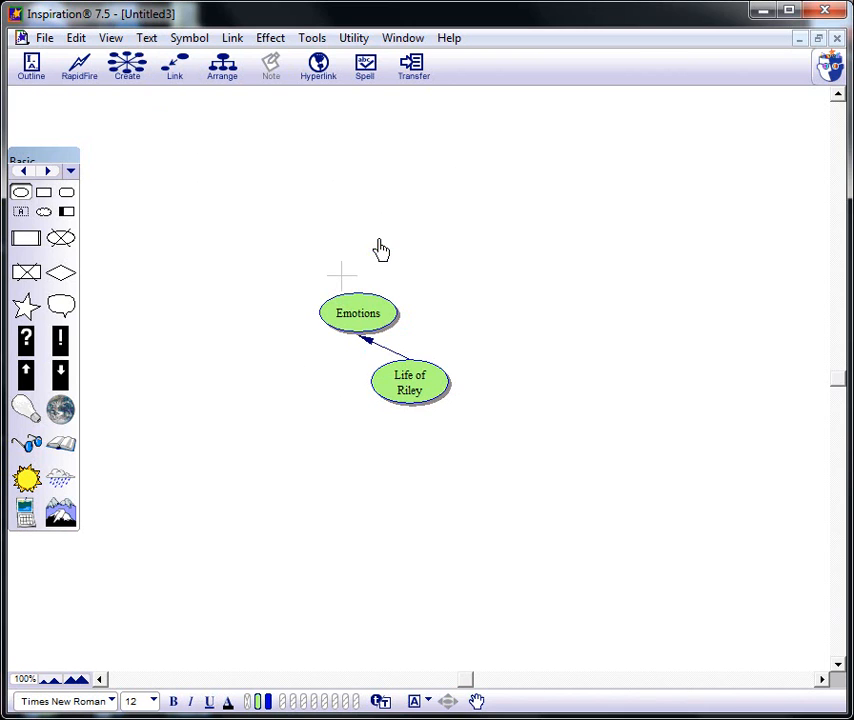
# - Create a linked symbol to the upper right of Life of Riley and label it "Characters"
pyautogui.click(418, 392)
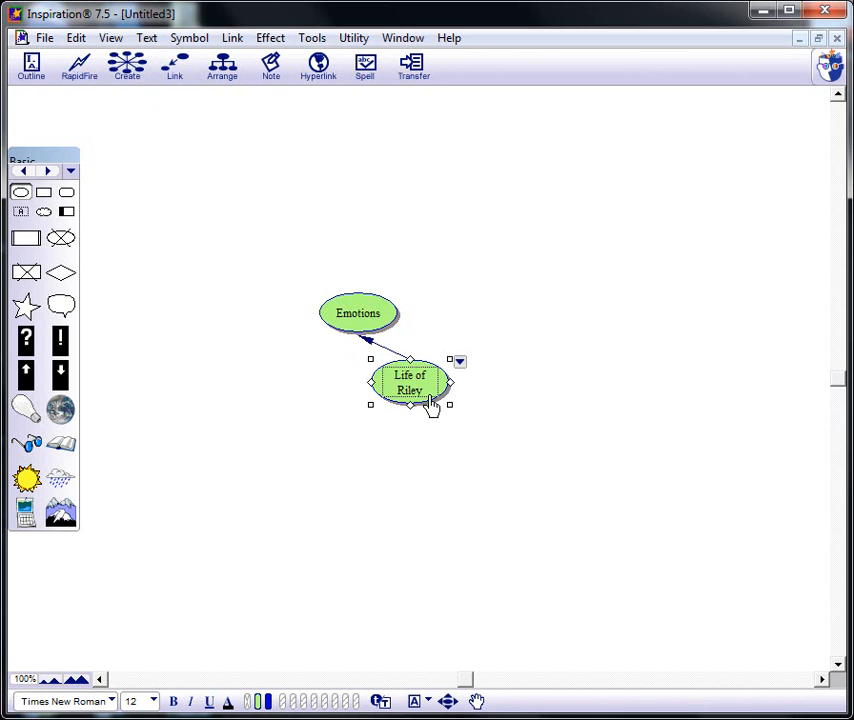
pyautogui.click(144, 62)
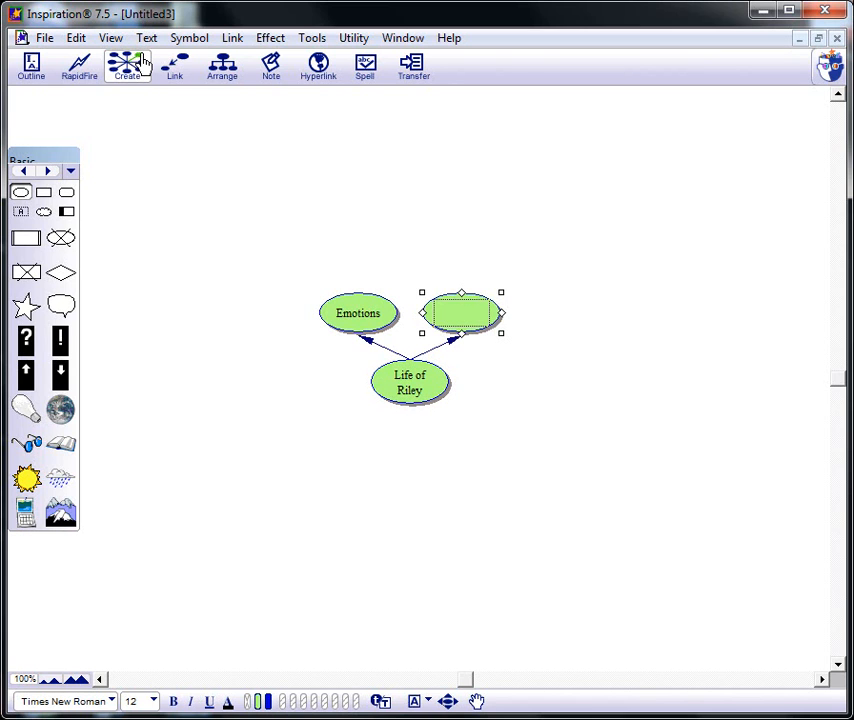
pyautogui.write('Char')
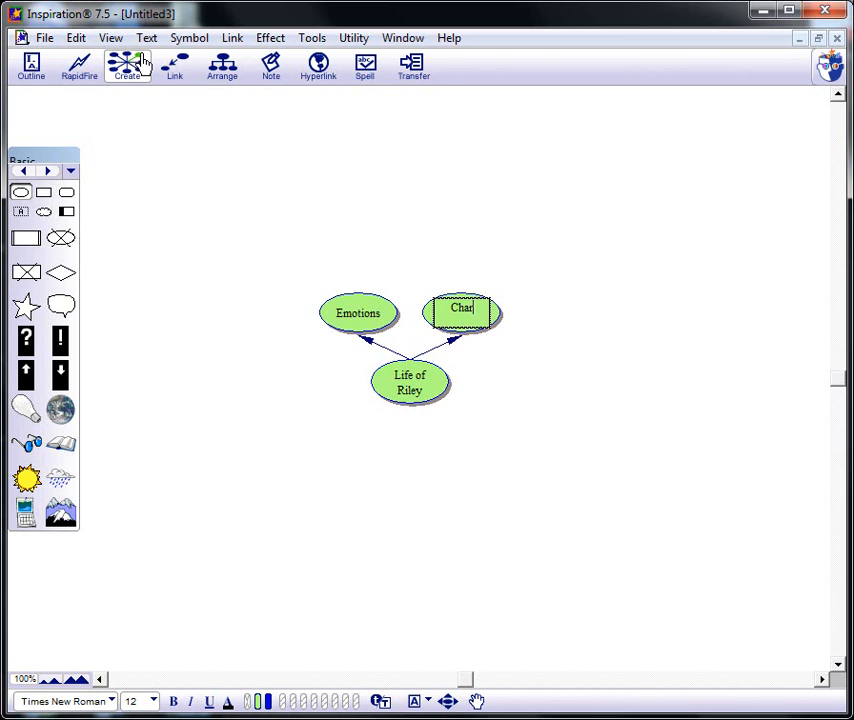
pyautogui.write('acters')
# - Create a linked symbol to the lower right of Life of Riley and label it "Realizations"
pyautogui.click(425, 388)
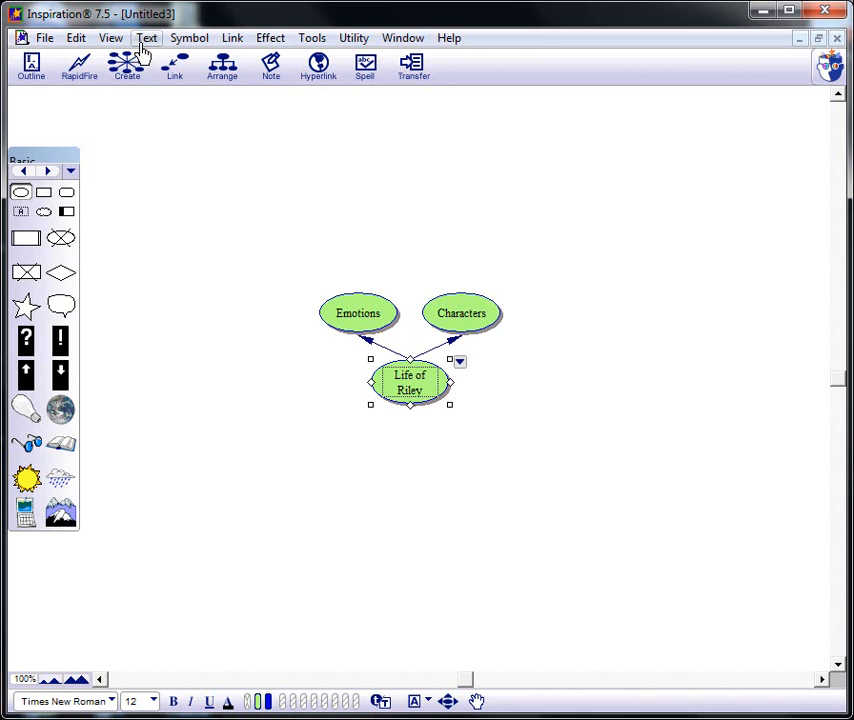
pyautogui.click(140, 80)
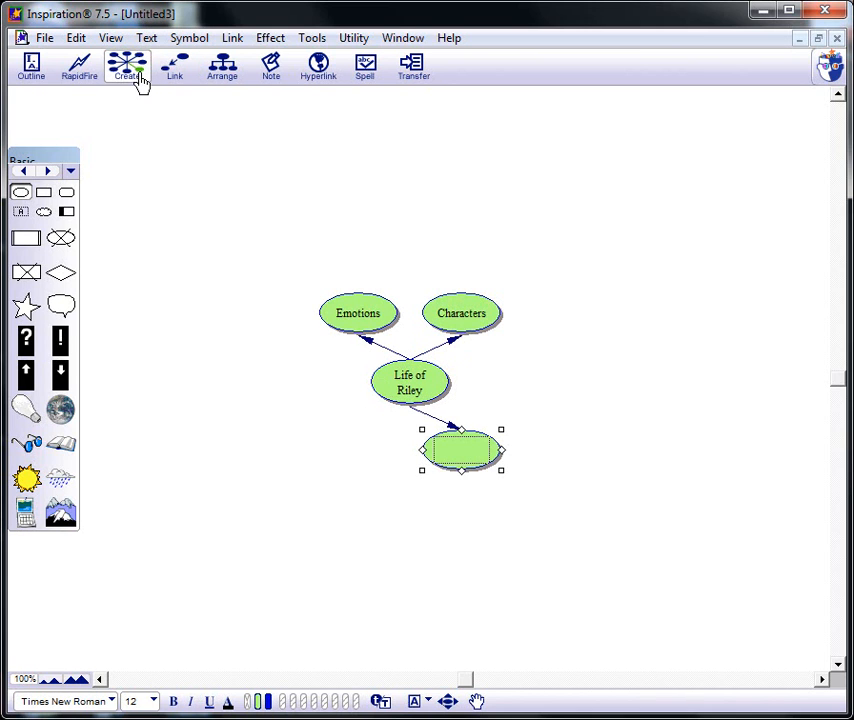
pyautogui.write('Real')
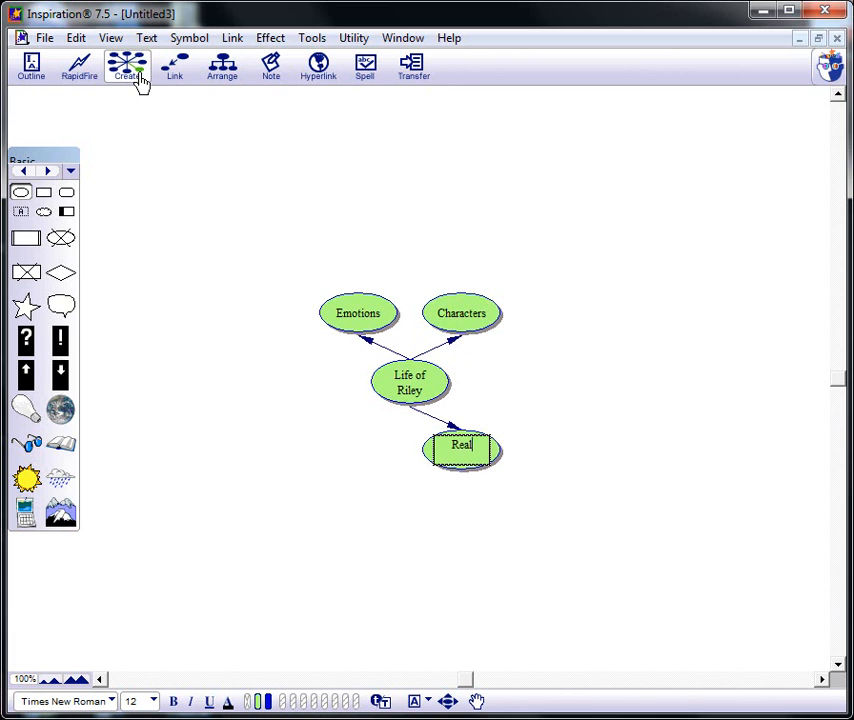
pyautogui.write('izations')
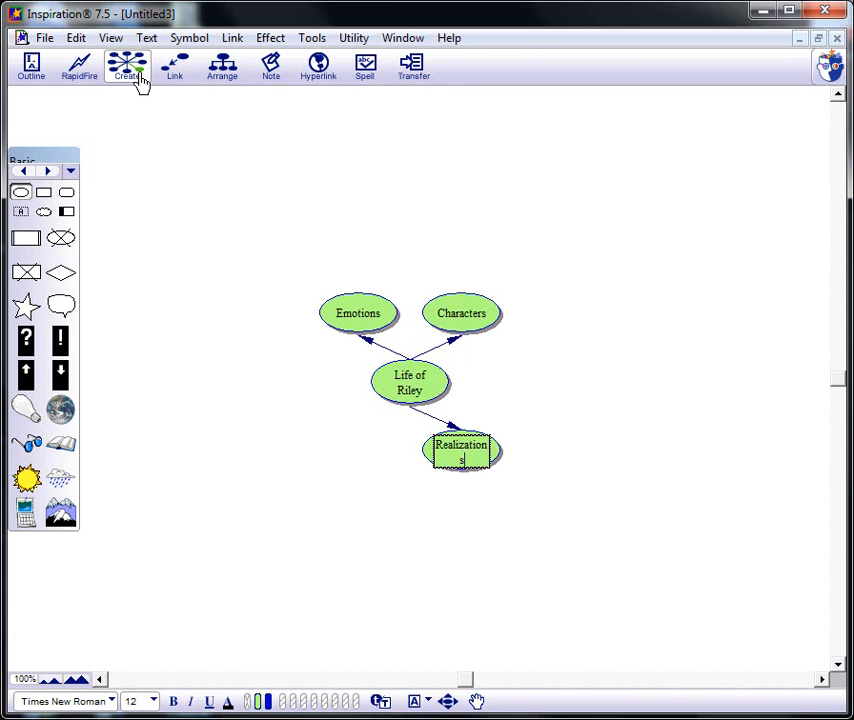
# - Create a linked symbol to the lower left of Life of Riley and label it "Settings"
pyautogui.click(400, 394)
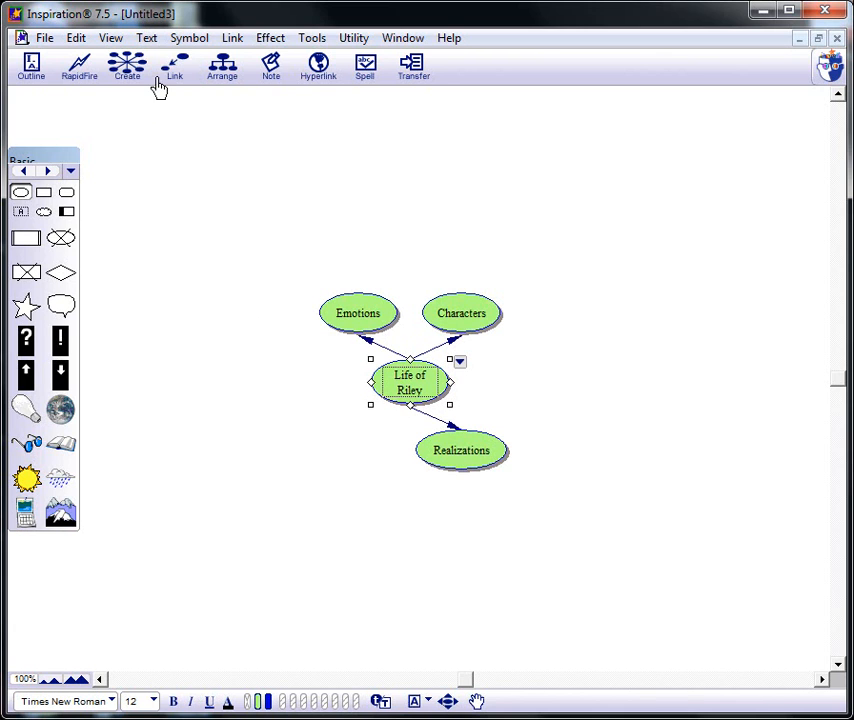
pyautogui.click(114, 80)
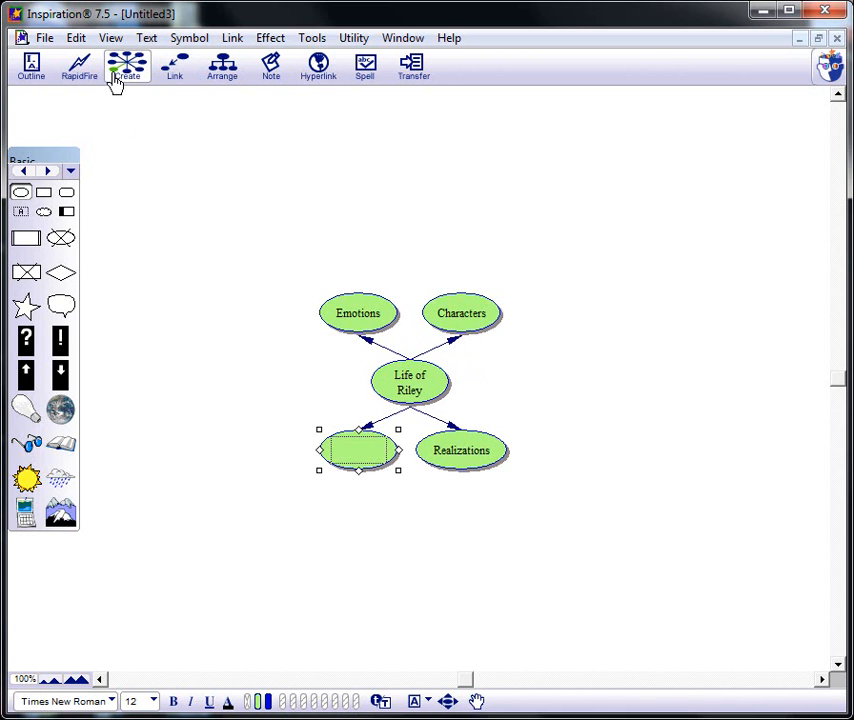
pyautogui.write('Settings')
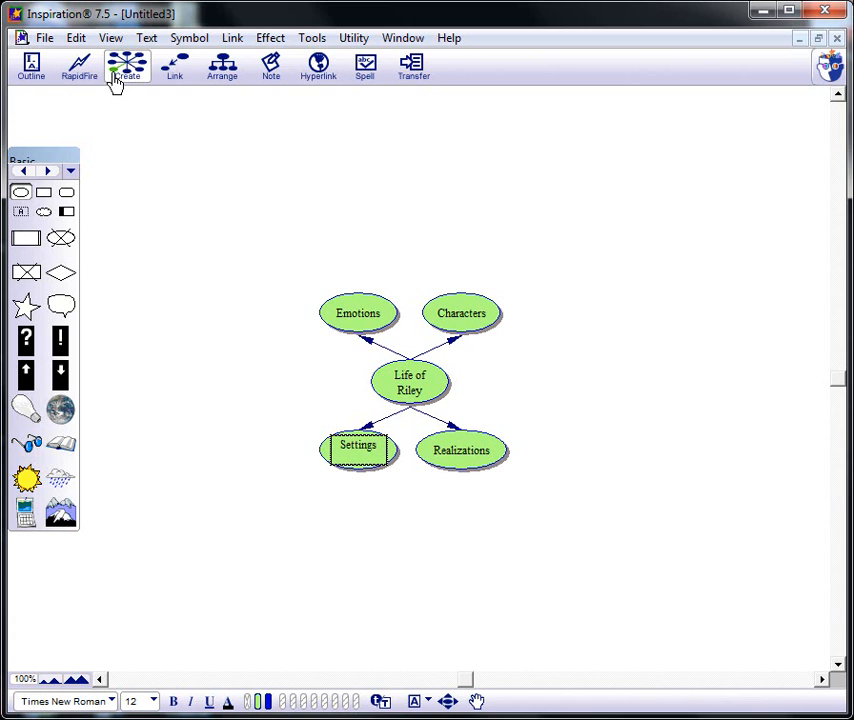
pyautogui.click(417, 384)
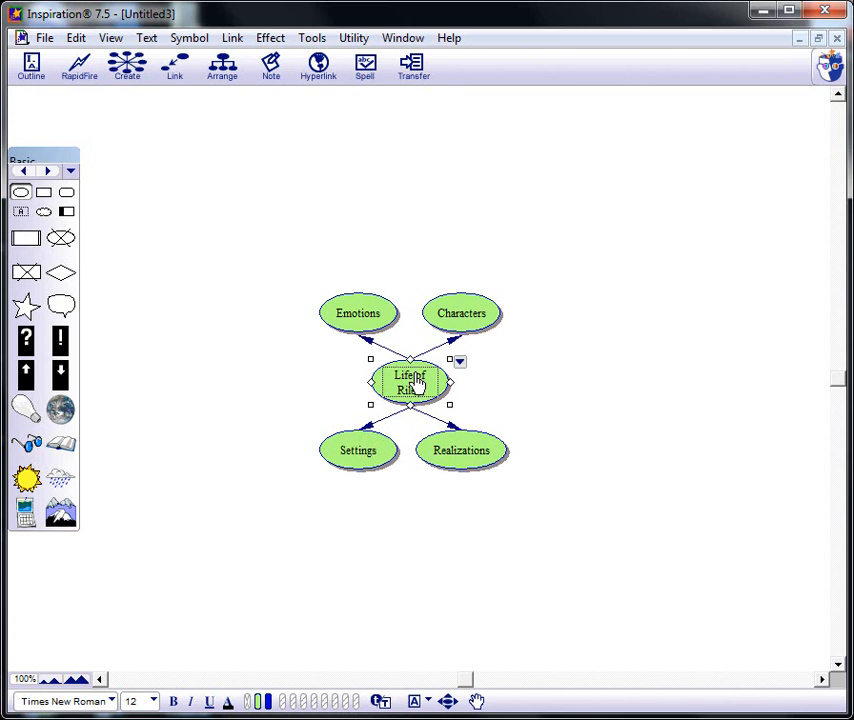
# - Use RapidFire on the Emotions symbol to add the linked ideas "Angry" and "Sorrow"
pyautogui.click(374, 326)
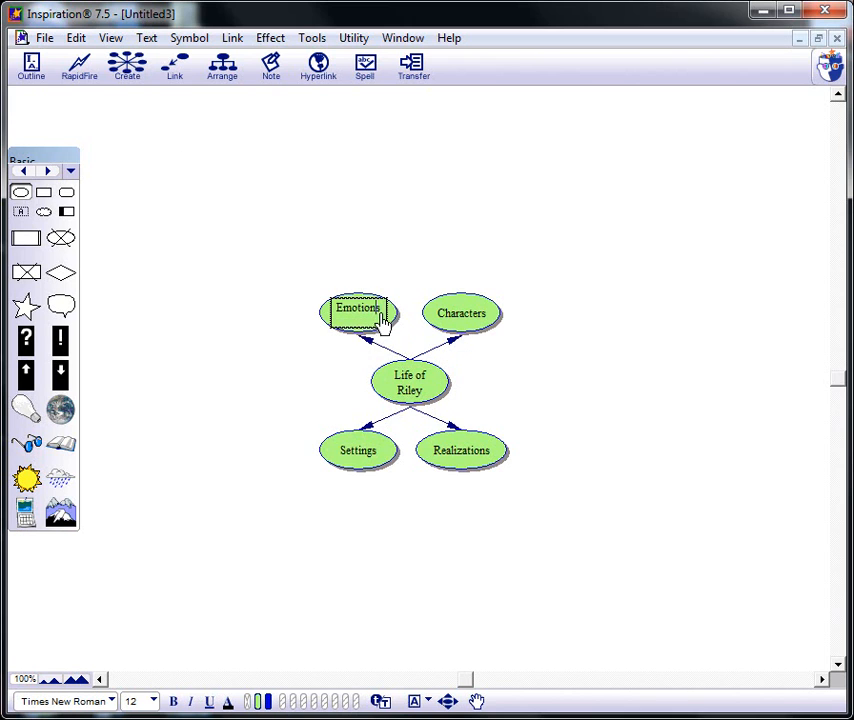
pyautogui.click(84, 82)
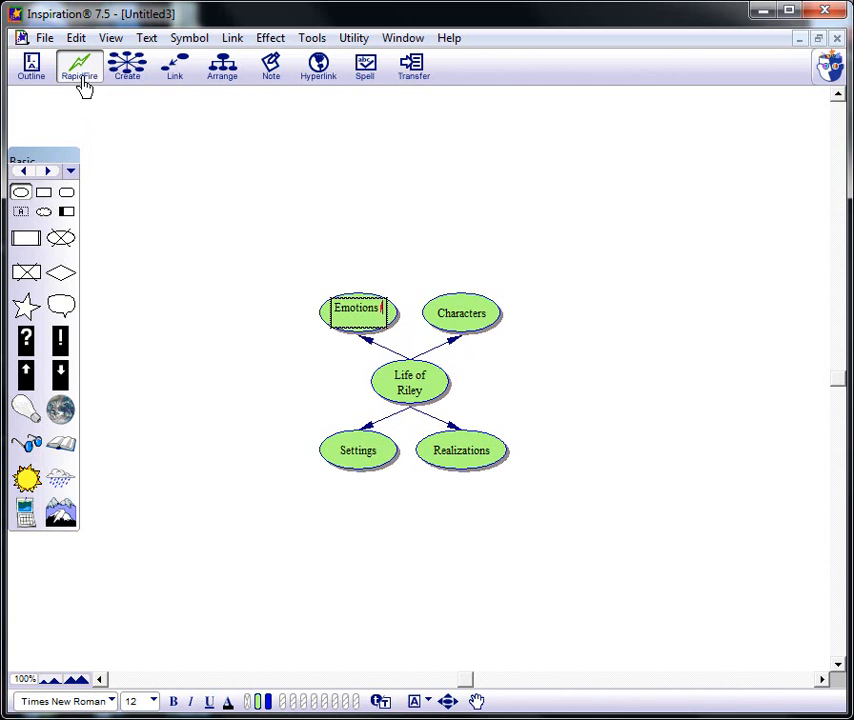
pyautogui.write('Angry')
pyautogui.press('Return')
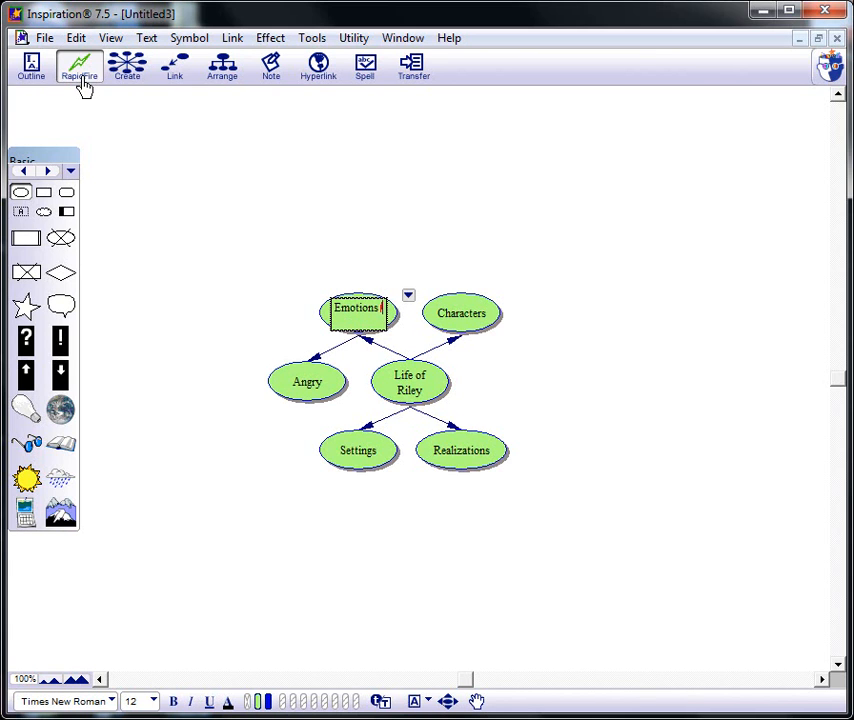
pyautogui.write('Sorrow')
pyautogui.press('Return')
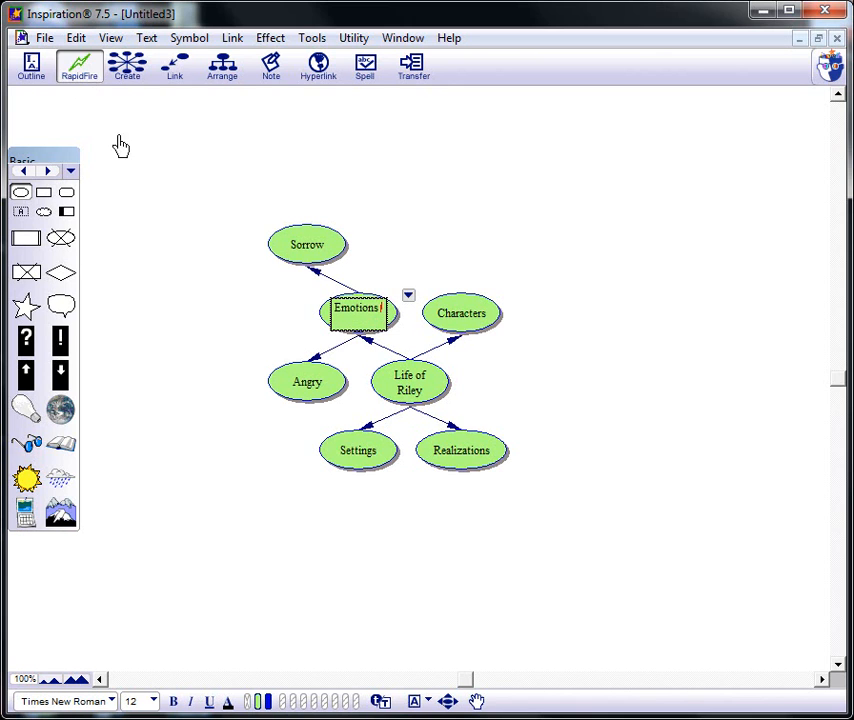
# - Create a linked symbol to the upper right of Characters and label it "Riley"
pyautogui.click(460, 322)
pyautogui.click(482, 316)
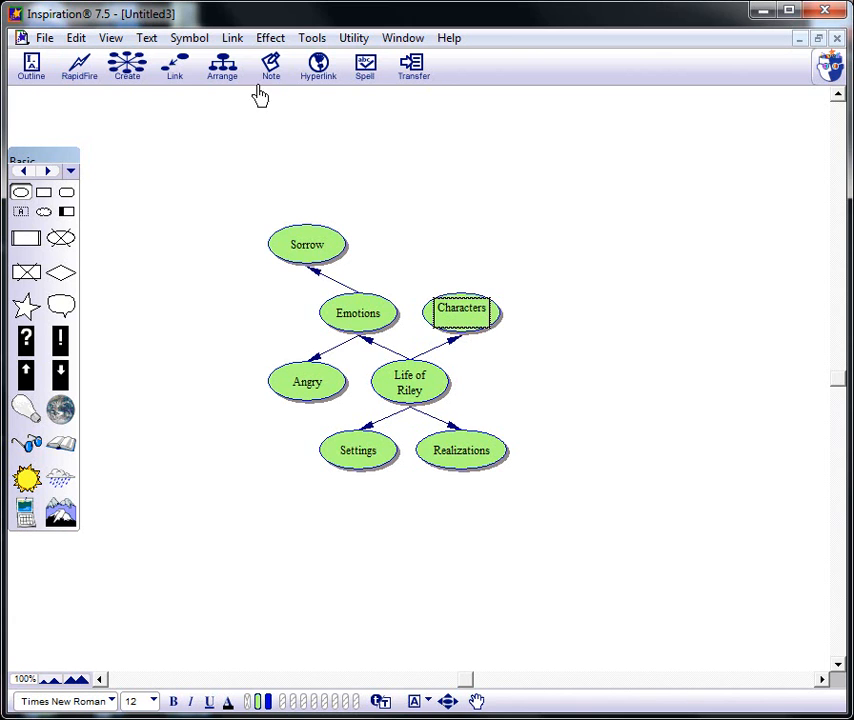
pyautogui.click(138, 65)
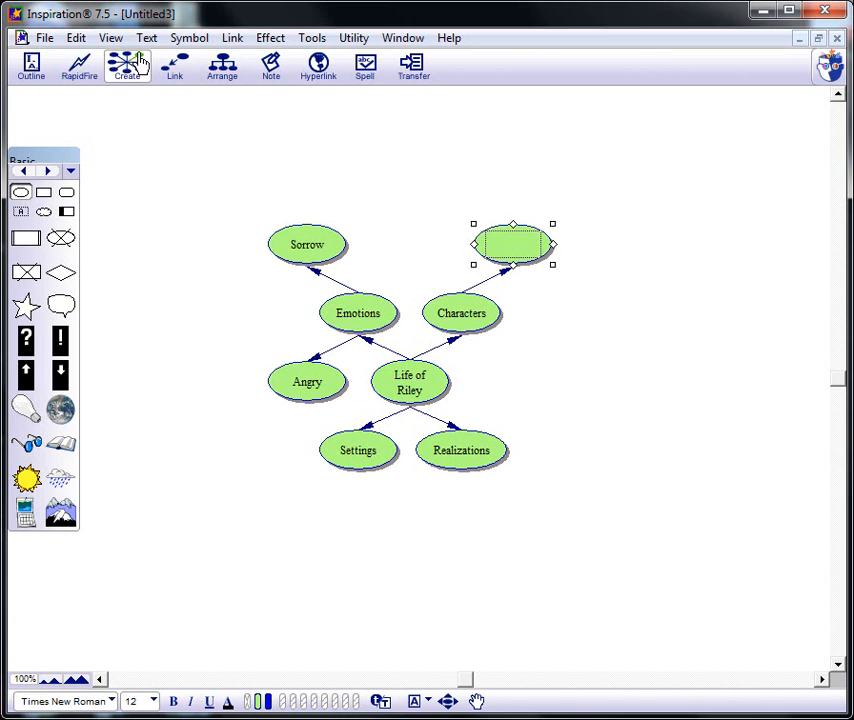
pyautogui.click(520, 247)
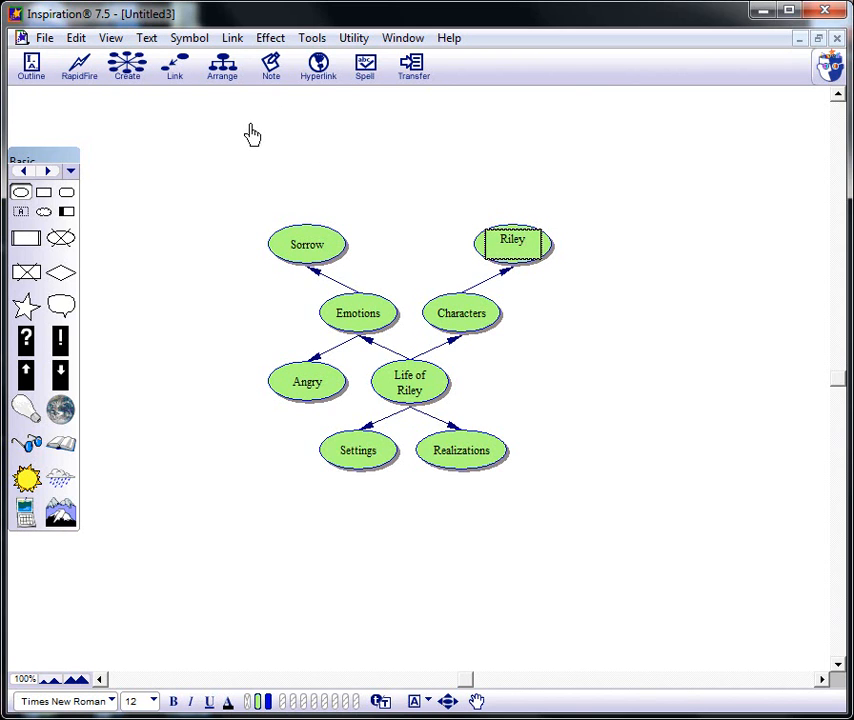
# - Create a linked symbol to the upper right of the Riley symbol and label it "Shepard Mix"
pyautogui.click(138, 65)
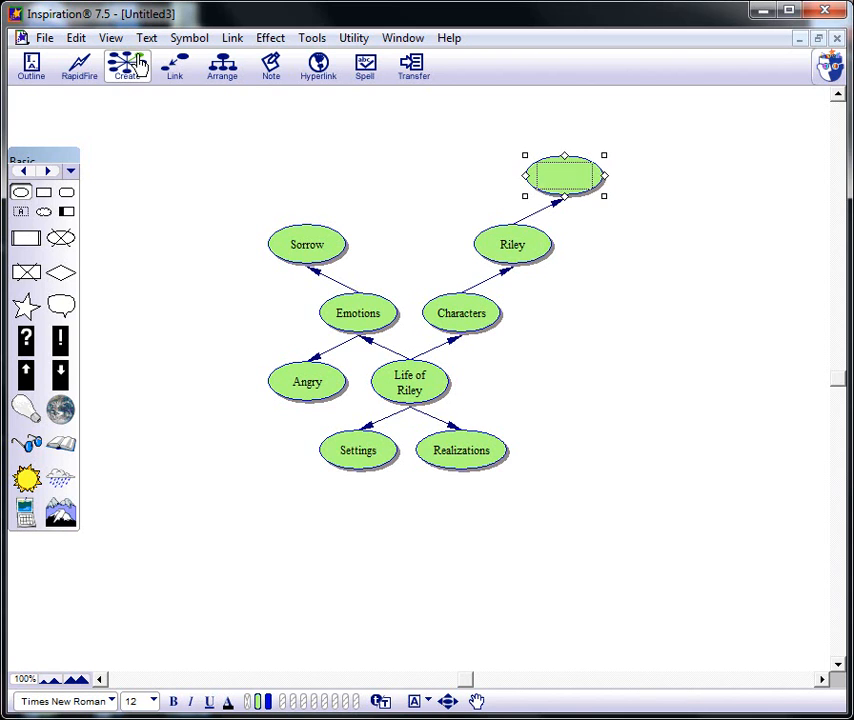
pyautogui.write('S')
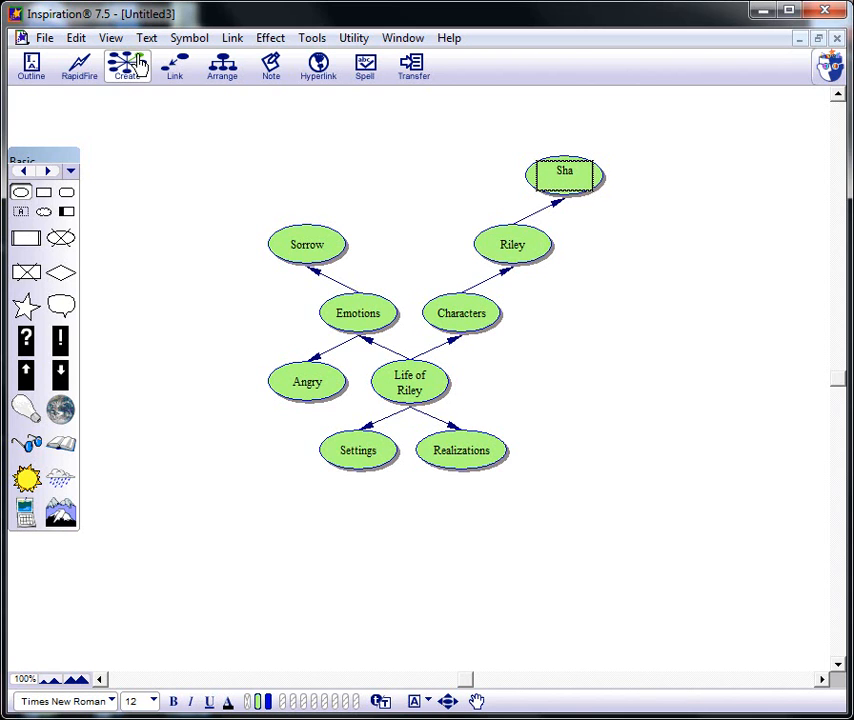
pyautogui.write('hepard Mix')
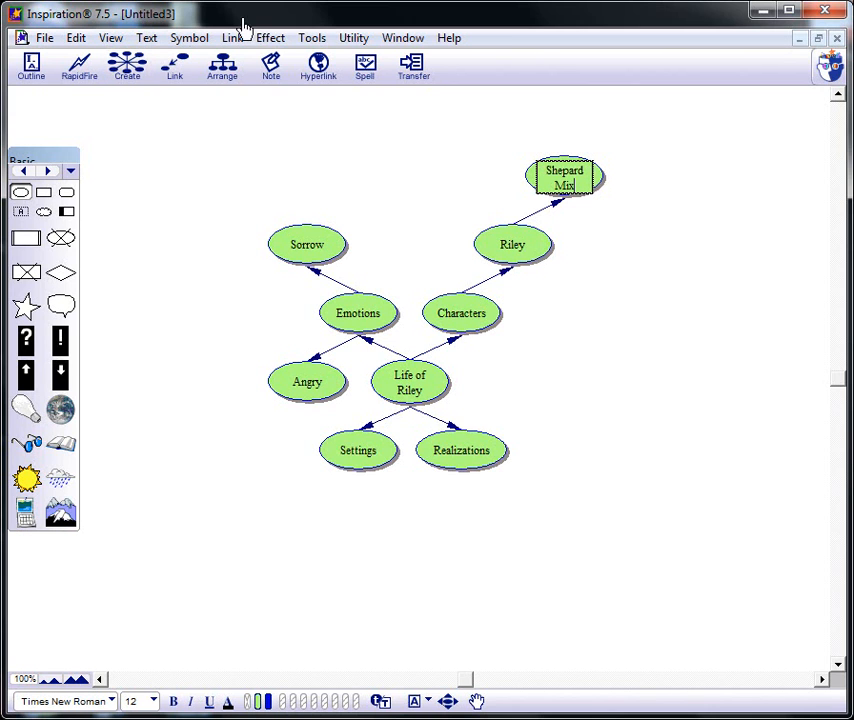
# - Spread the Realizations and Settings symbols farther apart and add a linked "SLO" symbol directly below Settings
pyautogui.moveTo(494, 456); pyautogui.dragTo(595, 449)
pyautogui.moveTo(339, 463); pyautogui.dragTo(326, 463)
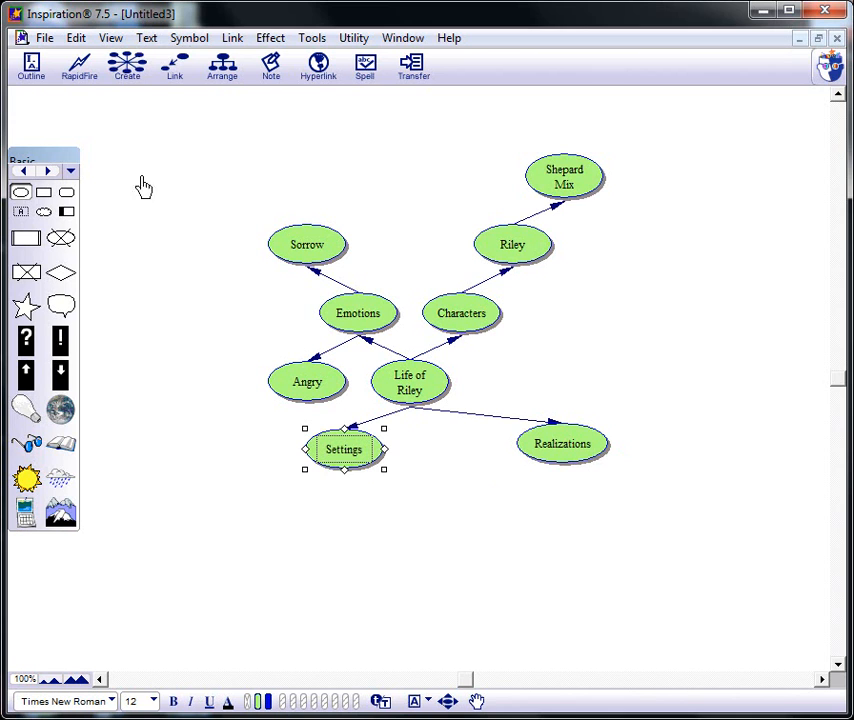
pyautogui.click(128, 78)
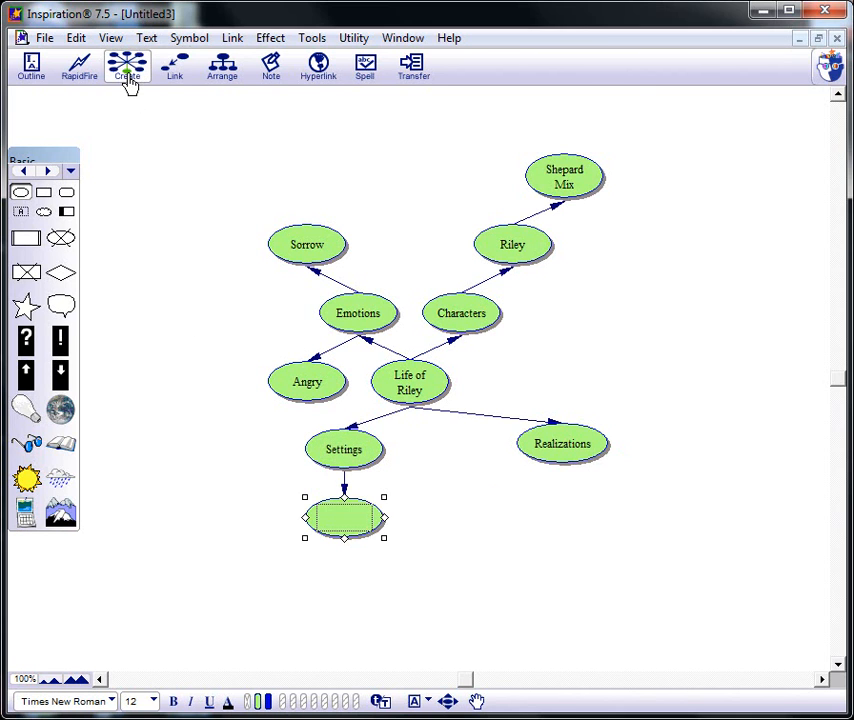
pyautogui.write('SLO')
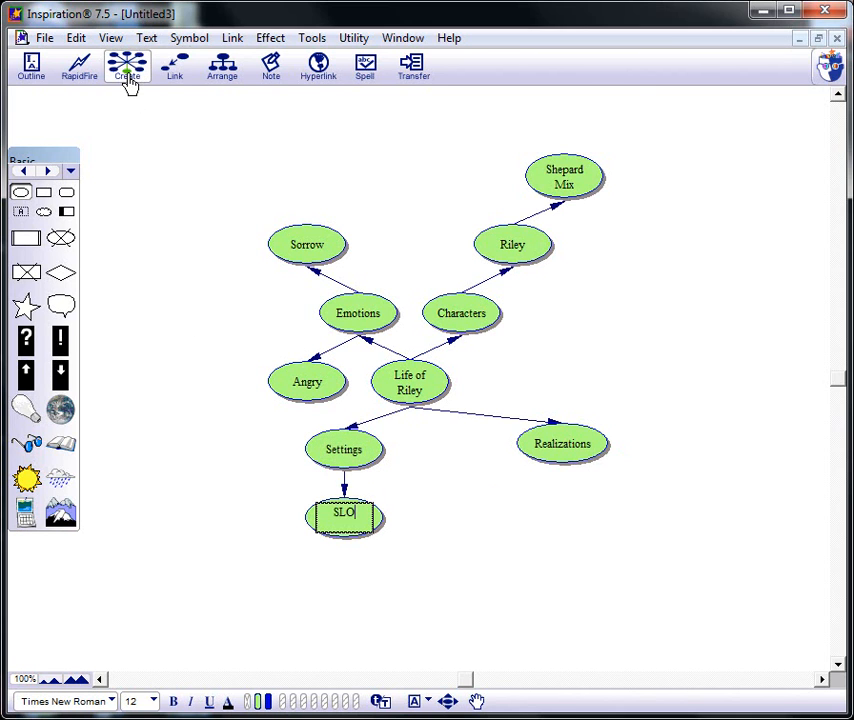
# - Create a linked symbol to the left of Settings and label it "Montana de Oro"
pyautogui.click(352, 458)
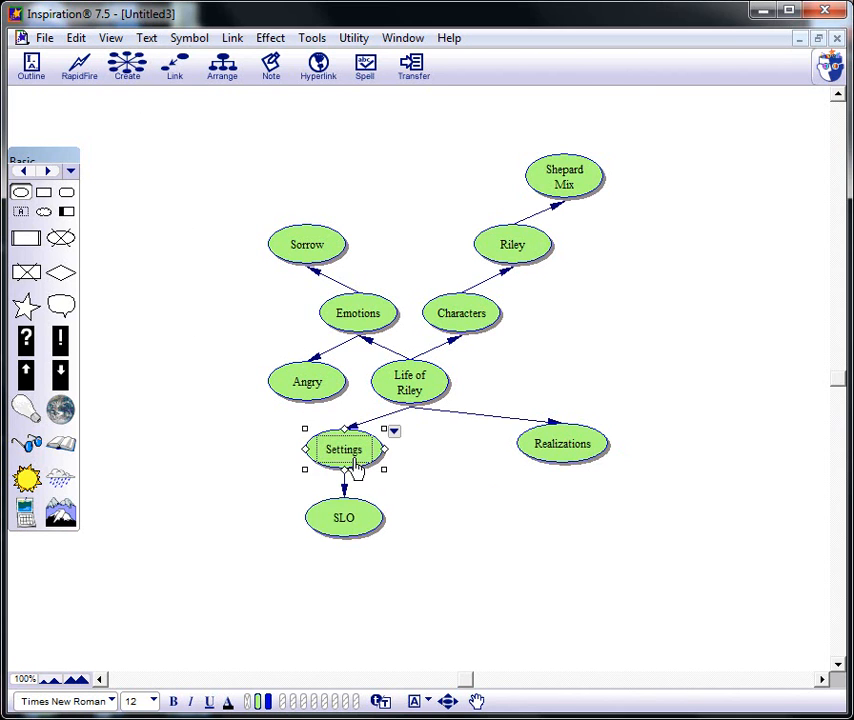
pyautogui.click(117, 67)
pyautogui.write('Montana de Oro')
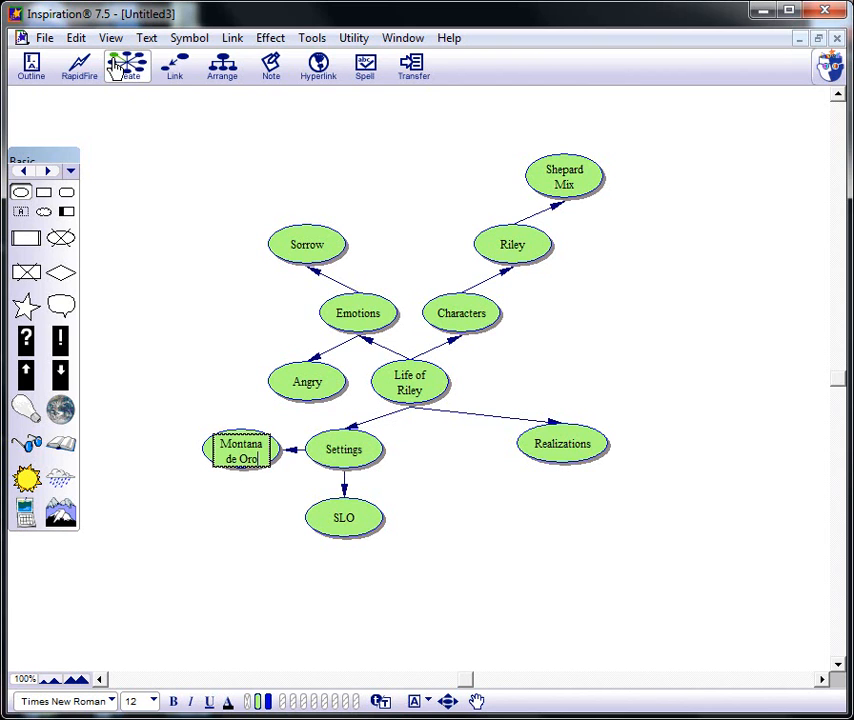
# - Set the text of the central "Life of Riley" symbol to Arial, size 36
pyautogui.click(410, 388)
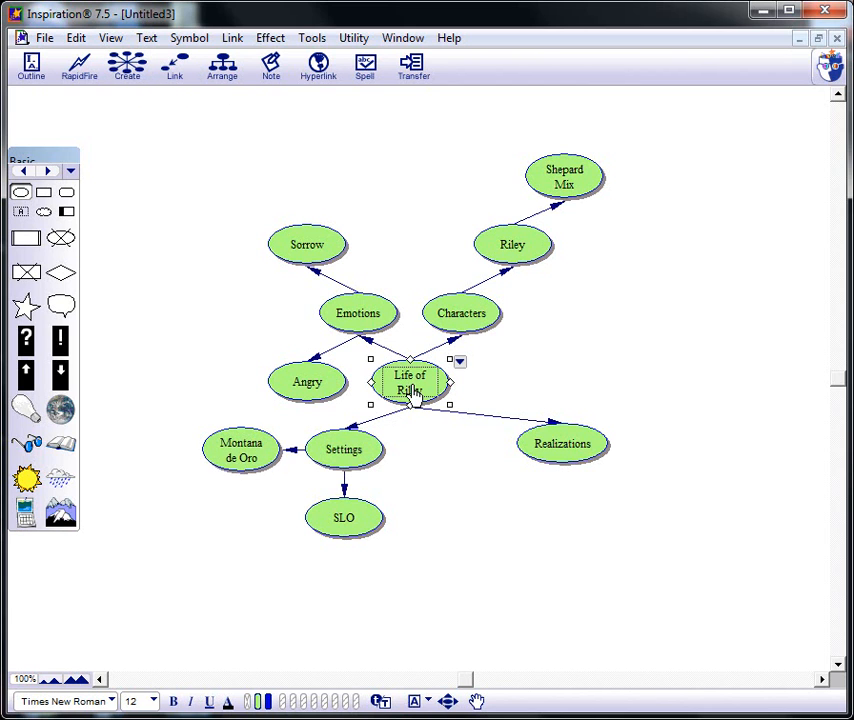
pyautogui.click(146, 38)
pyautogui.moveTo(155, 68)
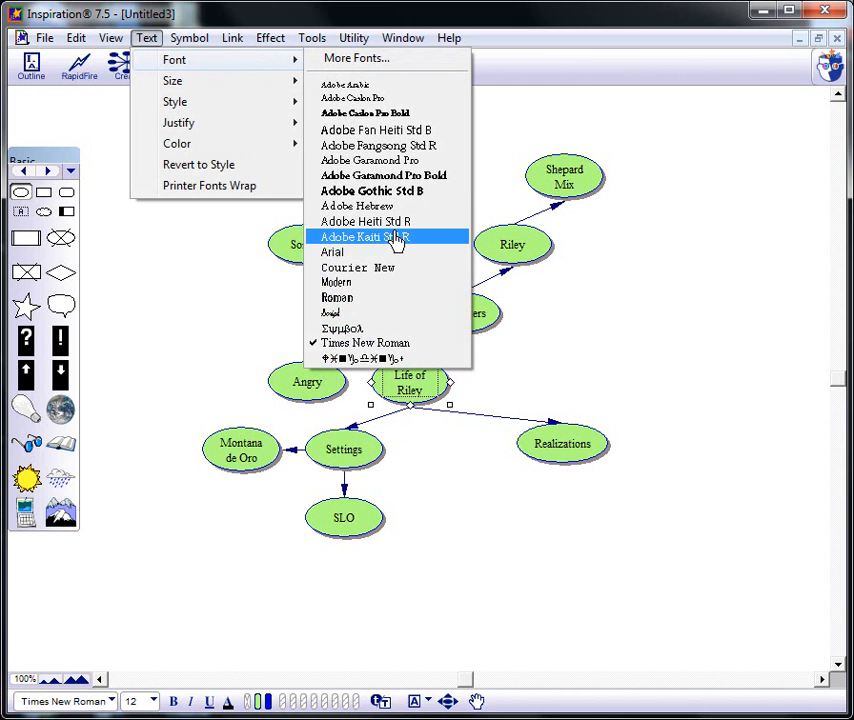
pyautogui.click(391, 263)
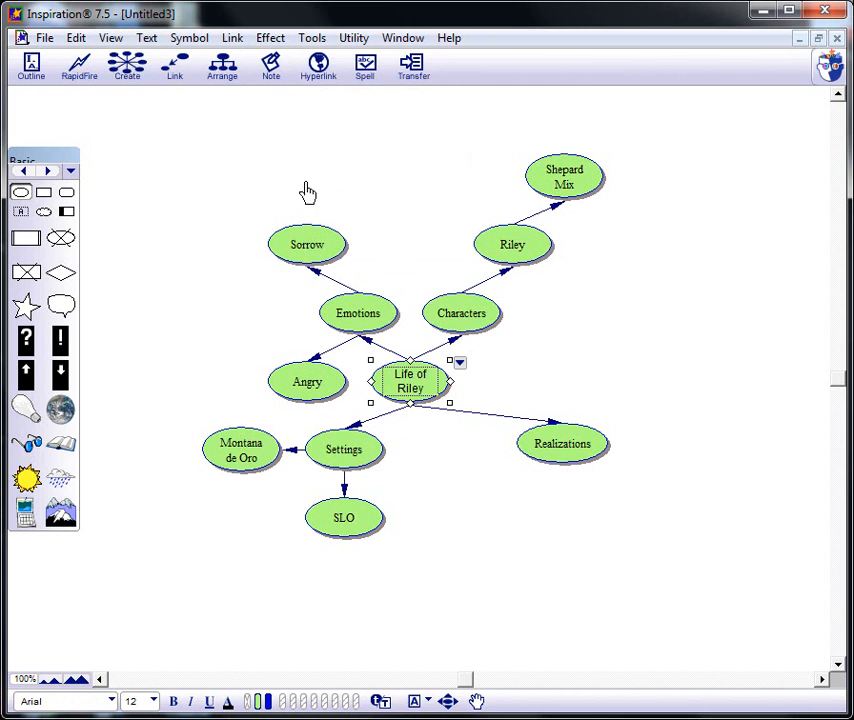
pyautogui.click(146, 39)
pyautogui.moveTo(178, 88)
pyautogui.click(358, 230)
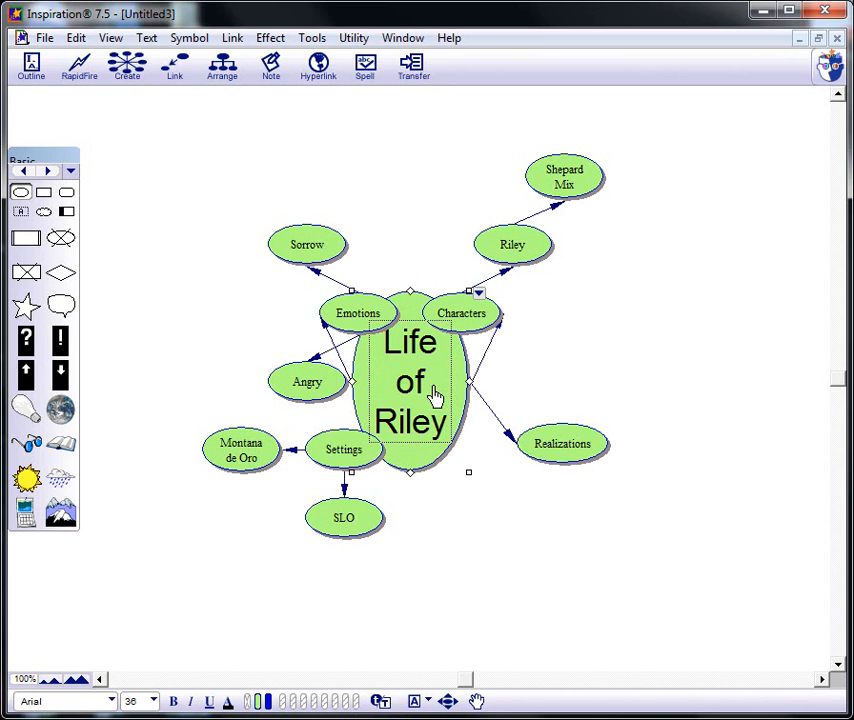
# - Shift the central symbol slightly down and move the Emotions, Sorrow and Angry symbols up and left, away from it
pyautogui.moveTo(359, 314); pyautogui.dragTo(371, 333)
pyautogui.moveTo(353, 305); pyautogui.dragTo(225, 210)
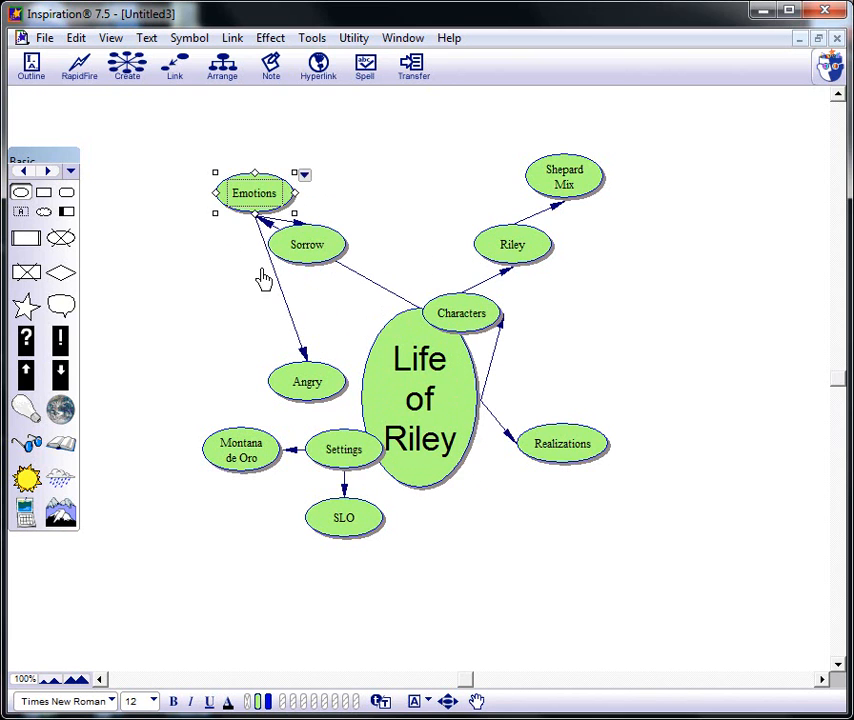
pyautogui.moveTo(326, 246); pyautogui.dragTo(178, 168)
pyautogui.moveTo(296, 393); pyautogui.dragTo(210, 288)
# - Move Characters to the right of the central symbol, nudge Riley slightly, and move Settings farther left
pyautogui.moveTo(487, 335); pyautogui.dragTo(615, 332)
pyautogui.moveTo(525, 255); pyautogui.dragTo(532, 251)
pyautogui.moveTo(353, 463); pyautogui.dragTo(311, 479)
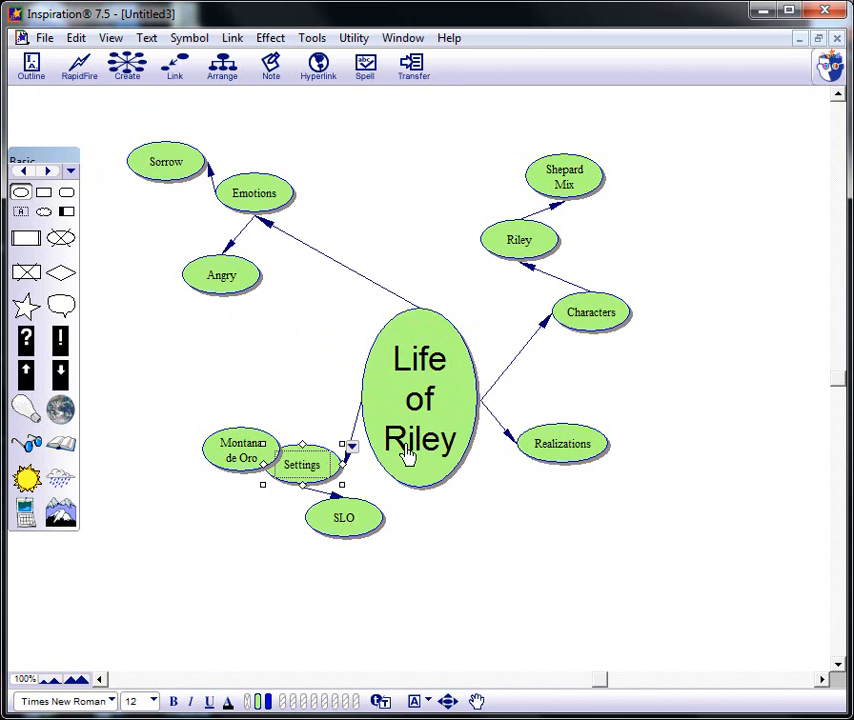
# - Reshape the central symbol into a shorter, nearly round ellipse and reduce its label text to size 24, except the final "y"
pyautogui.click(402, 456)
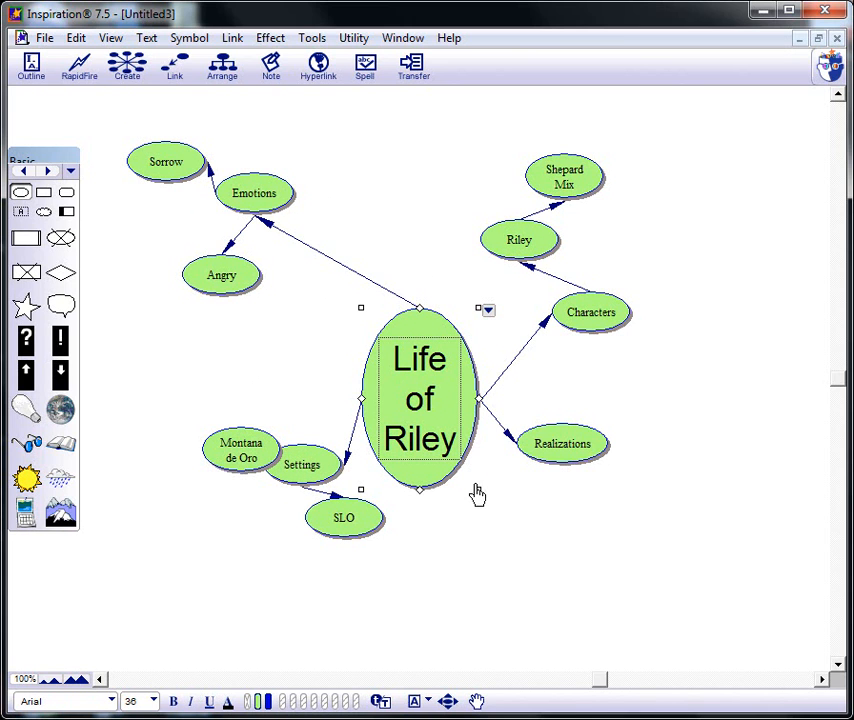
pyautogui.moveTo(478, 489); pyautogui.dragTo(492, 437)
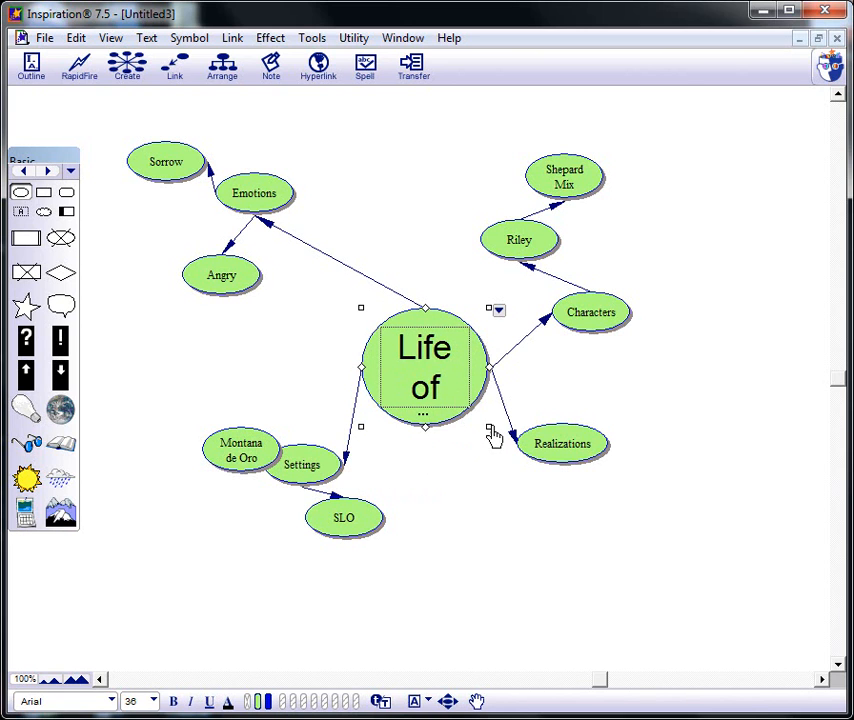
pyautogui.click(431, 395)
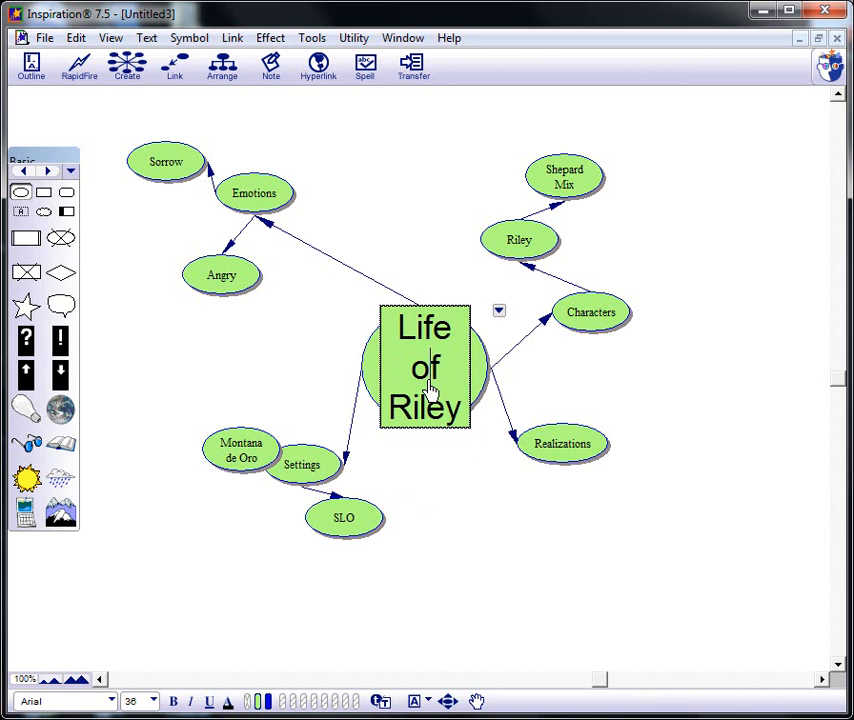
pyautogui.moveTo(455, 412); pyautogui.dragTo(398, 322)
pyautogui.click(152, 37)
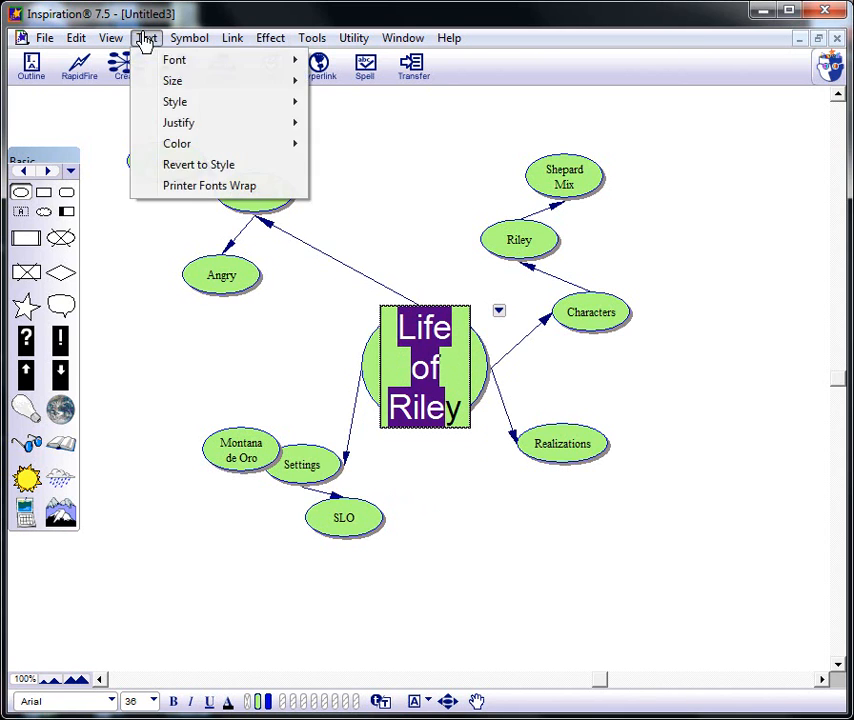
pyautogui.moveTo(193, 85)
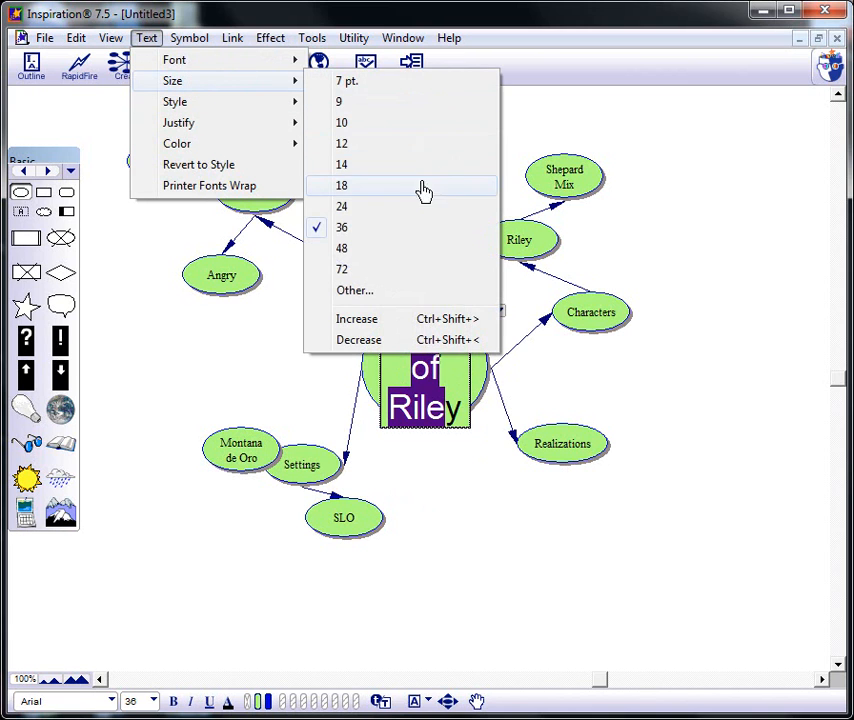
pyautogui.click(398, 207)
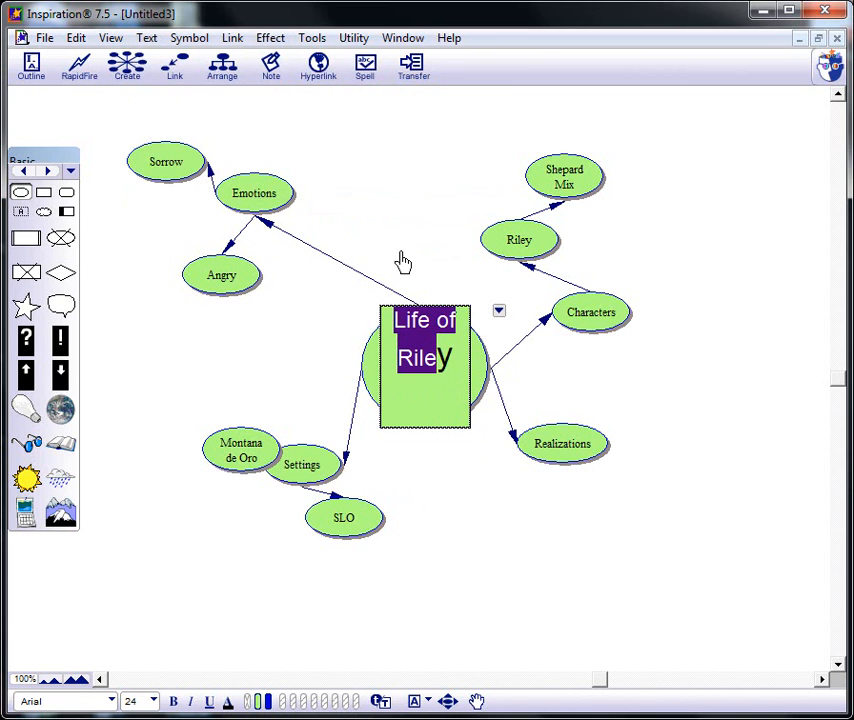
# - Set the final "y" of the "Life of Riley" label to size 24 as well
pyautogui.click(458, 362)
pyautogui.moveTo(447, 362); pyautogui.dragTo(432, 356)
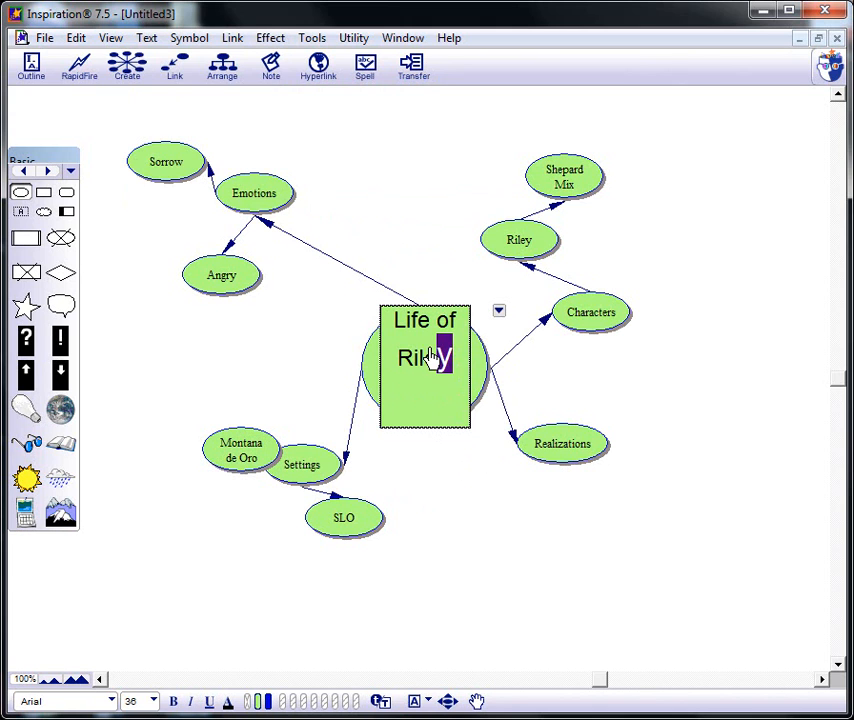
pyautogui.click(147, 38)
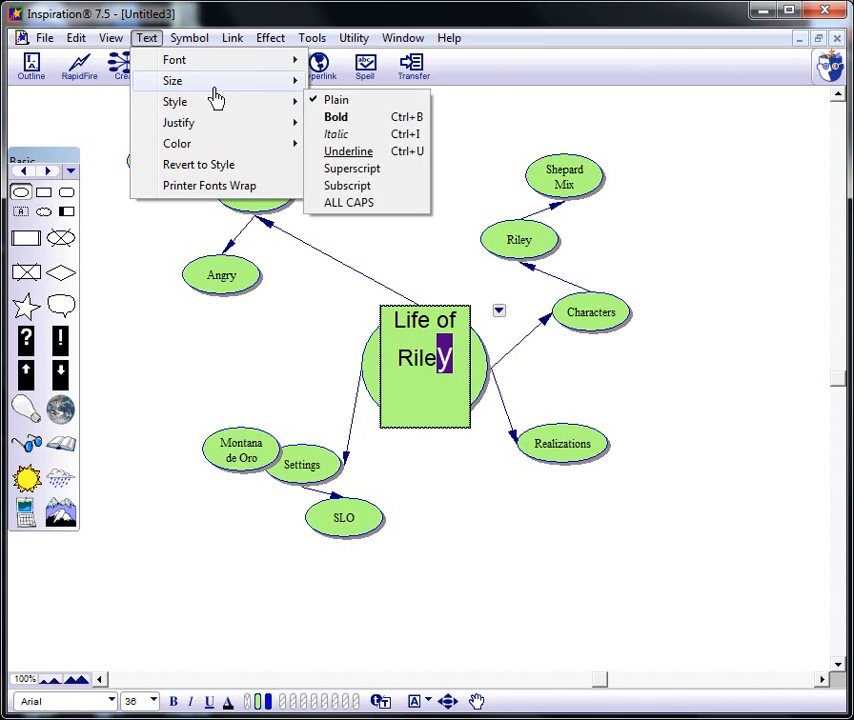
pyautogui.moveTo(178, 82)
pyautogui.click(349, 205)
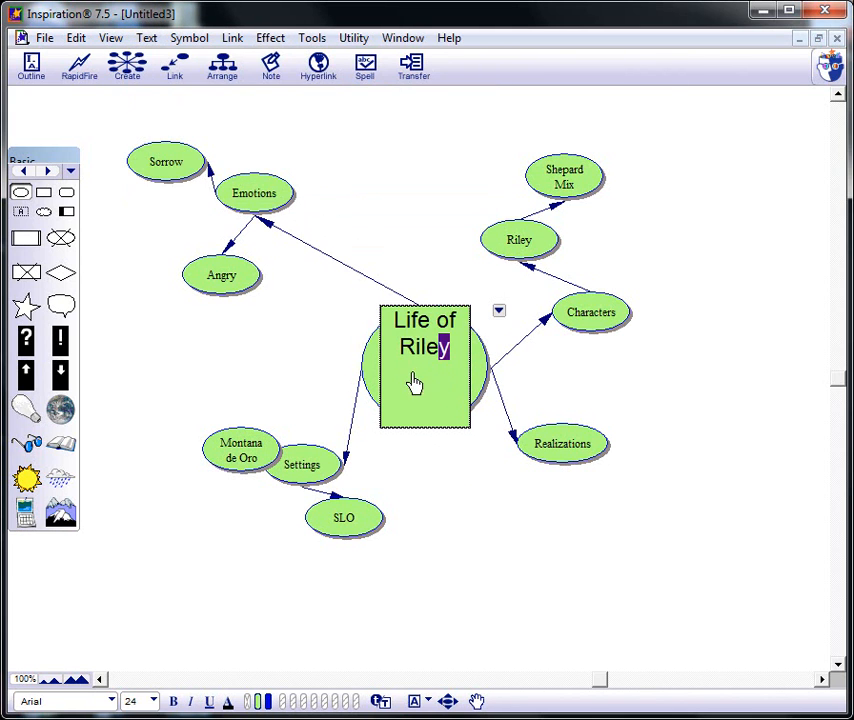
pyautogui.click(618, 392)
pyautogui.click(449, 343)
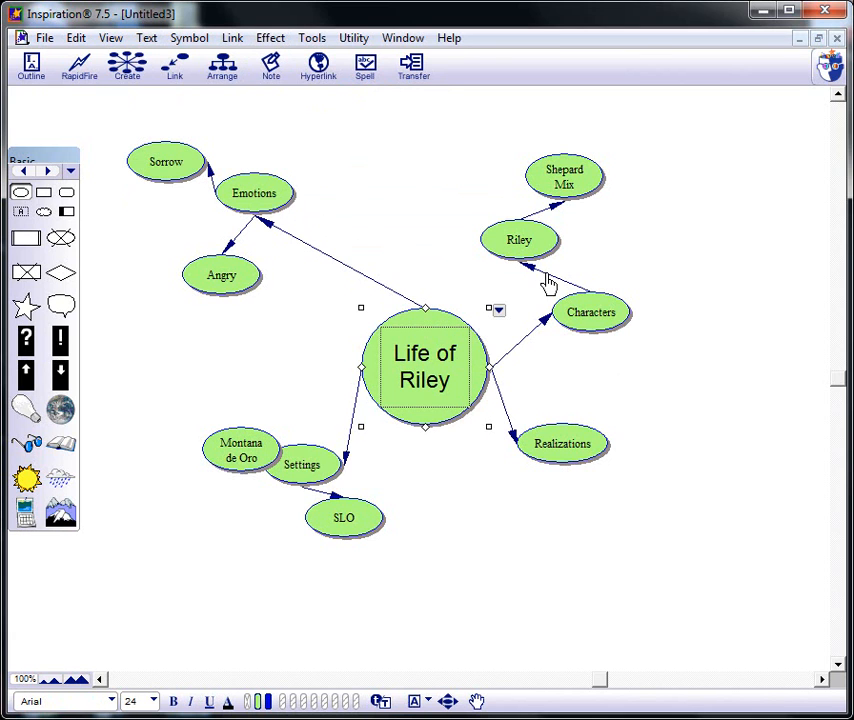
# - Move the Riley symbol directly above Characters and shift Shepard Mix slightly up and left
pyautogui.moveTo(549, 249); pyautogui.dragTo(630, 243)
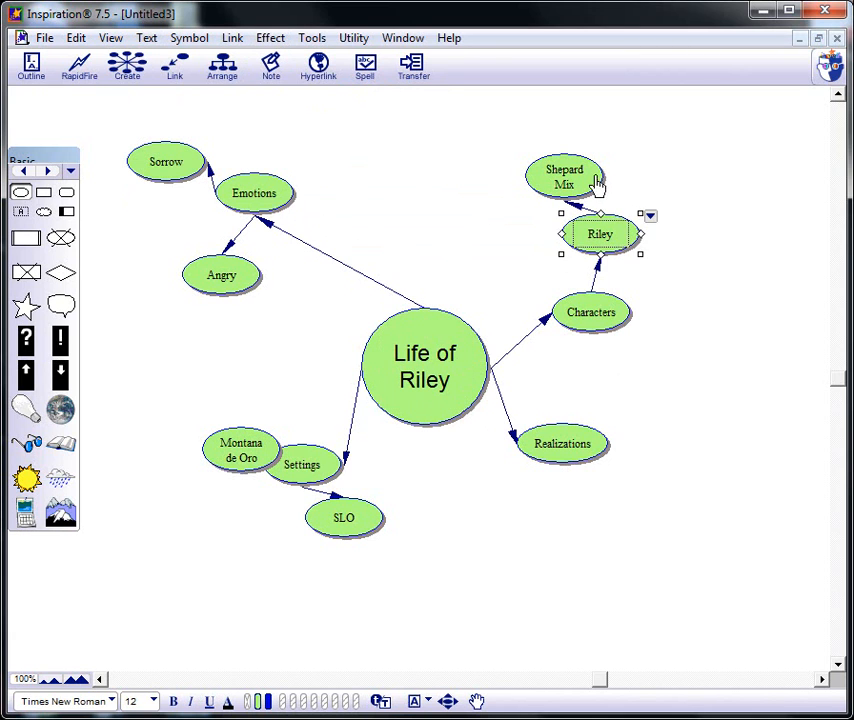
pyautogui.moveTo(578, 187); pyautogui.dragTo(569, 170)
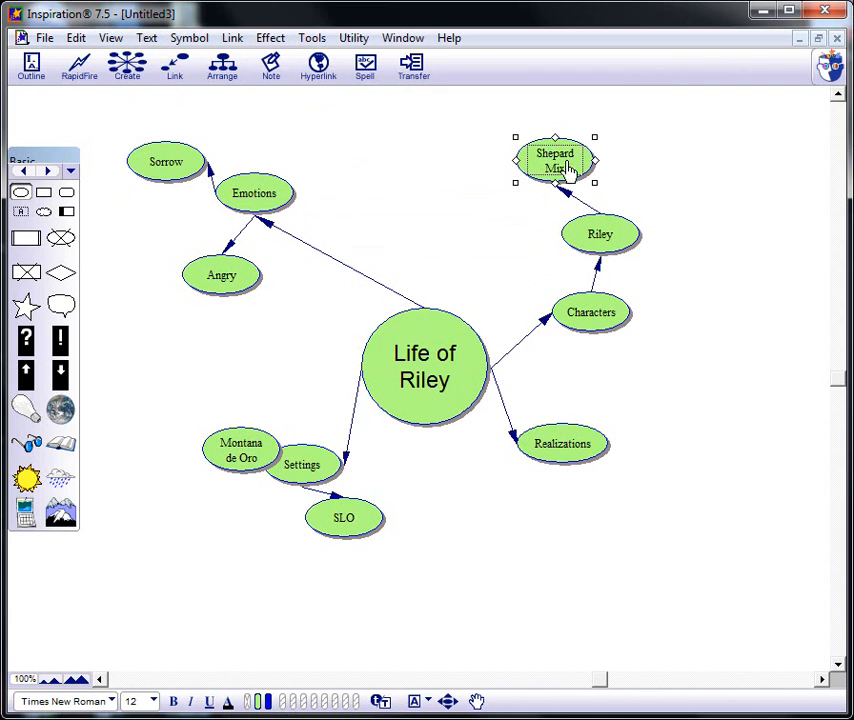
# - Fill the central "Life of Riley" symbol with light purple
pyautogui.click(438, 399)
pyautogui.click(280, 42)
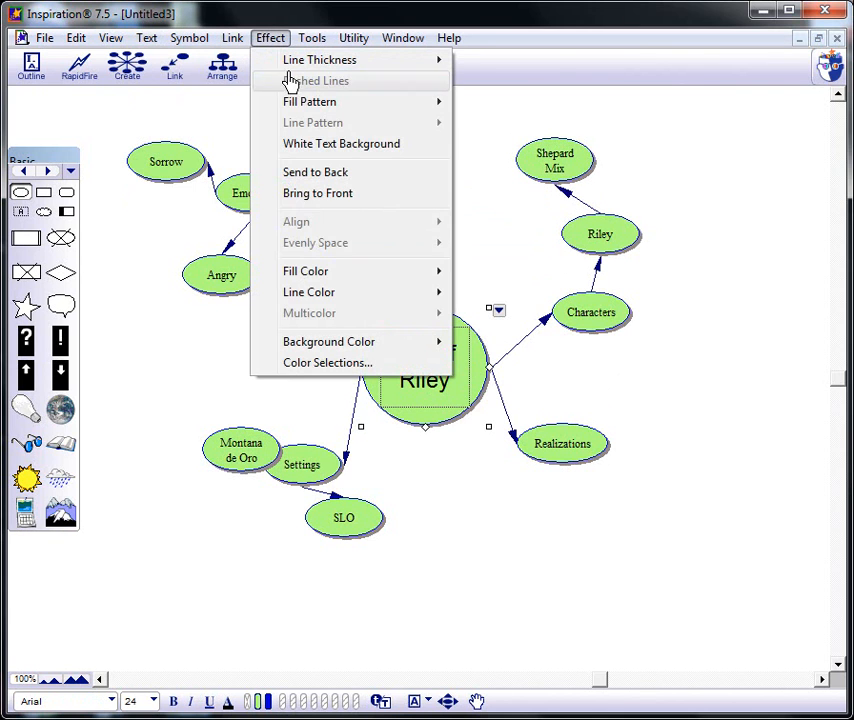
pyautogui.moveTo(408, 282)
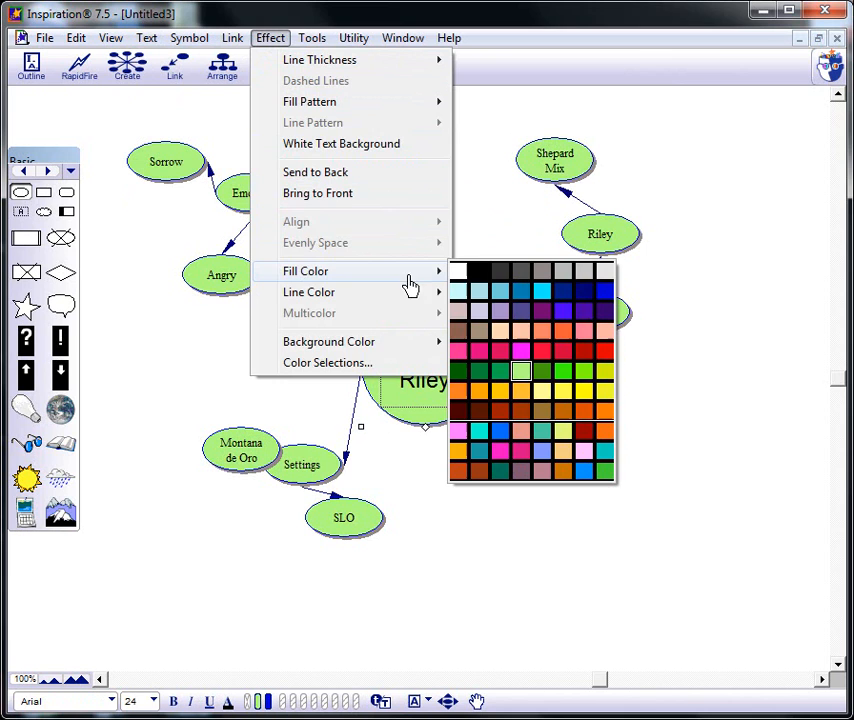
pyautogui.click(499, 311)
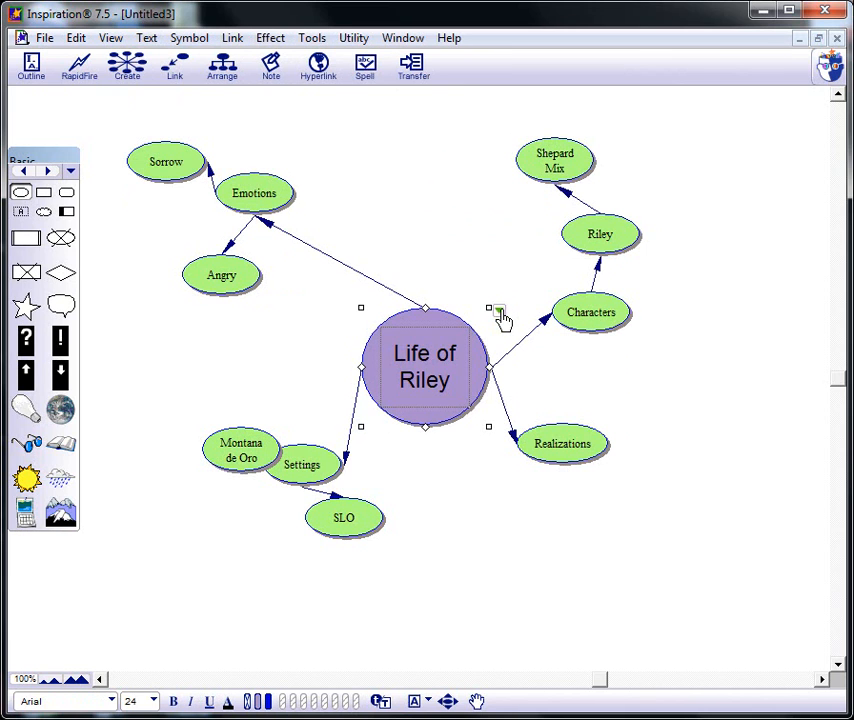
# - Color the whole "Life of Riley" label text bright pink
pyautogui.click(415, 365)
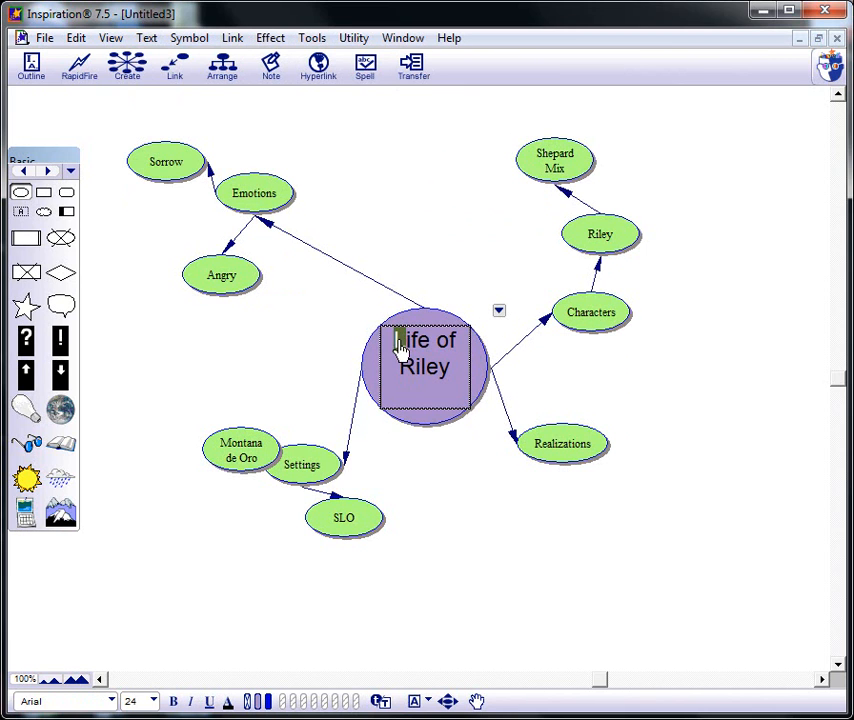
pyautogui.moveTo(394, 350); pyautogui.dragTo(462, 374)
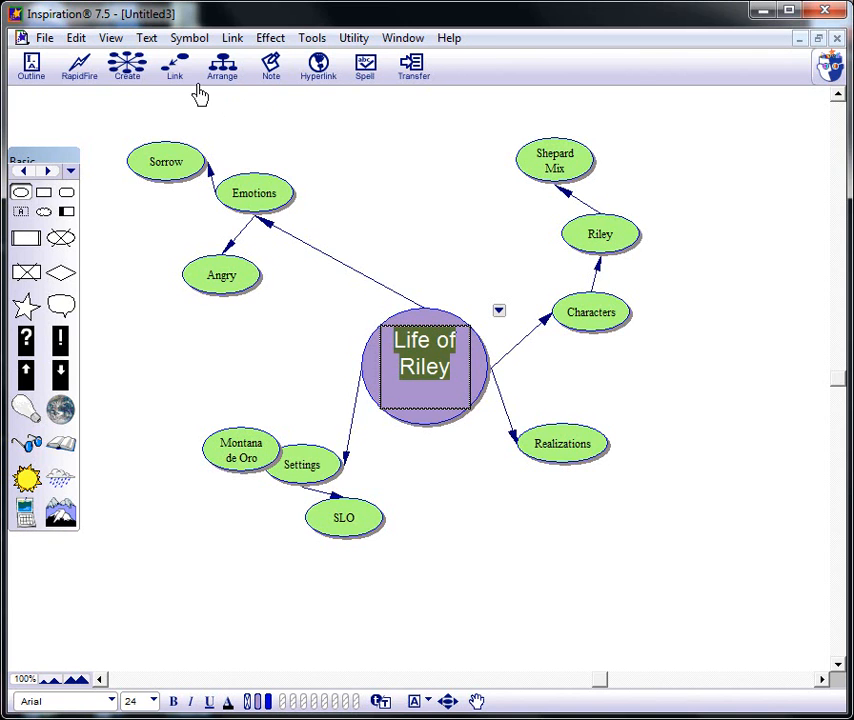
pyautogui.click(142, 40)
pyautogui.moveTo(185, 151)
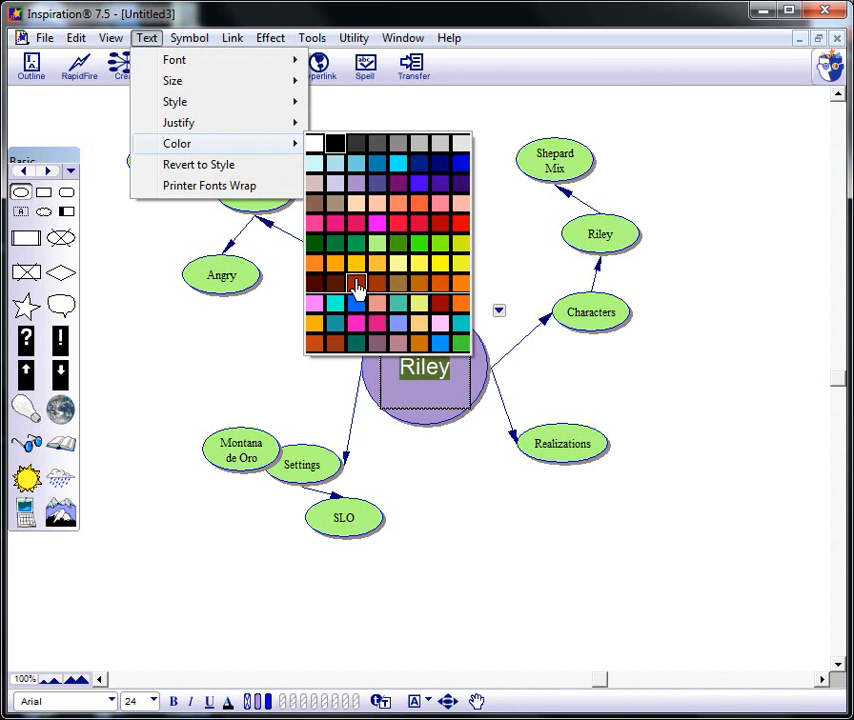
pyautogui.click(356, 322)
pyautogui.click(428, 270)
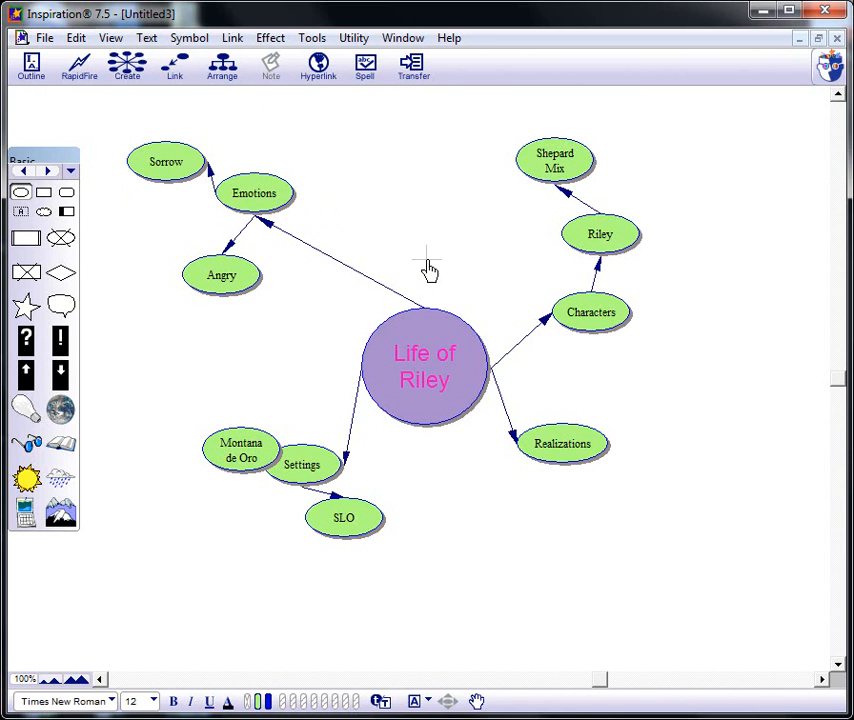
# - Change the whole "Life of Riley" label text color to dark navy blue
pyautogui.click(426, 362)
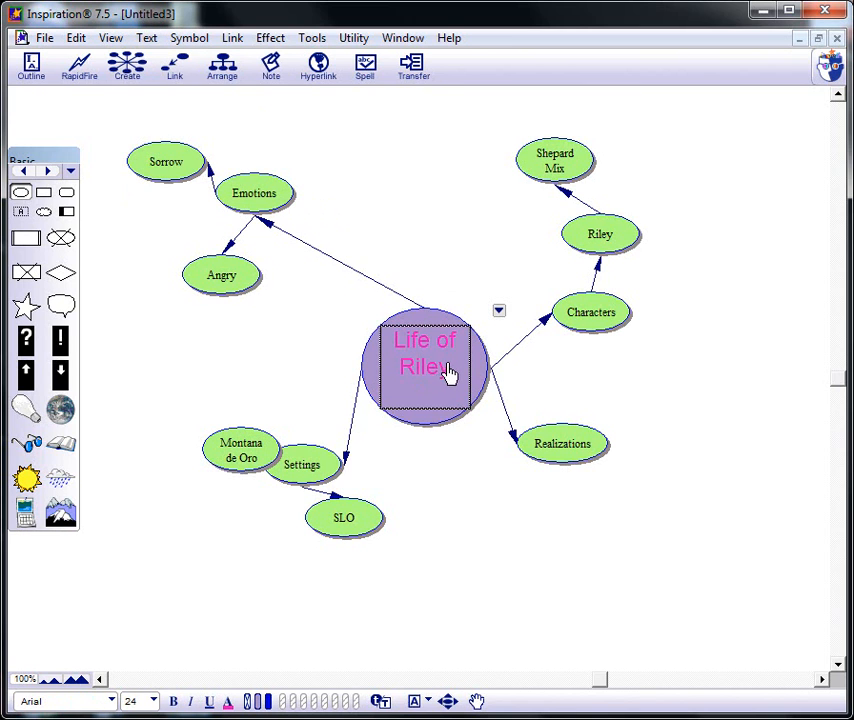
pyautogui.moveTo(452, 372); pyautogui.dragTo(386, 358)
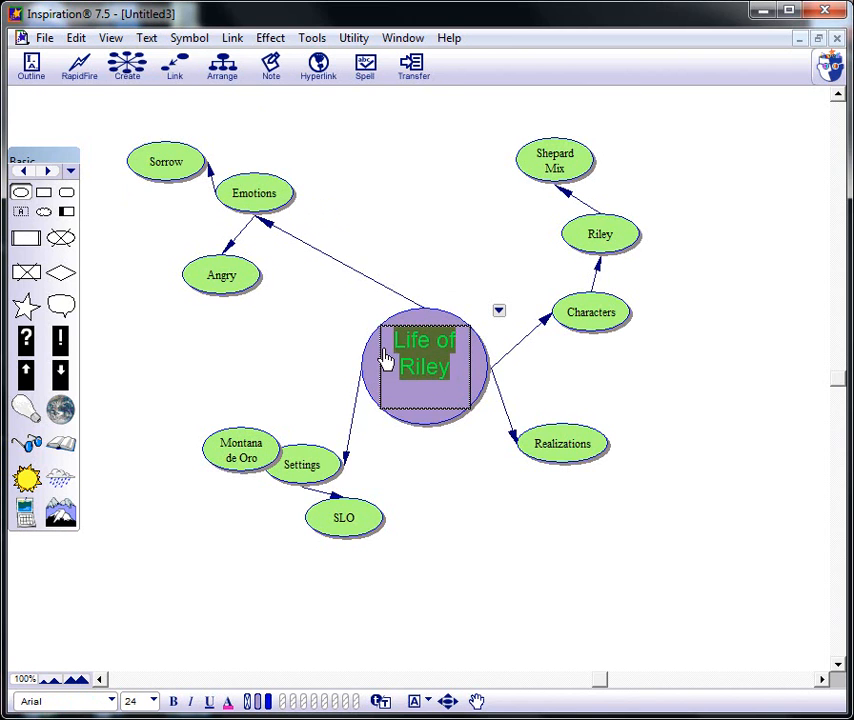
pyautogui.click(146, 38)
pyautogui.moveTo(205, 147)
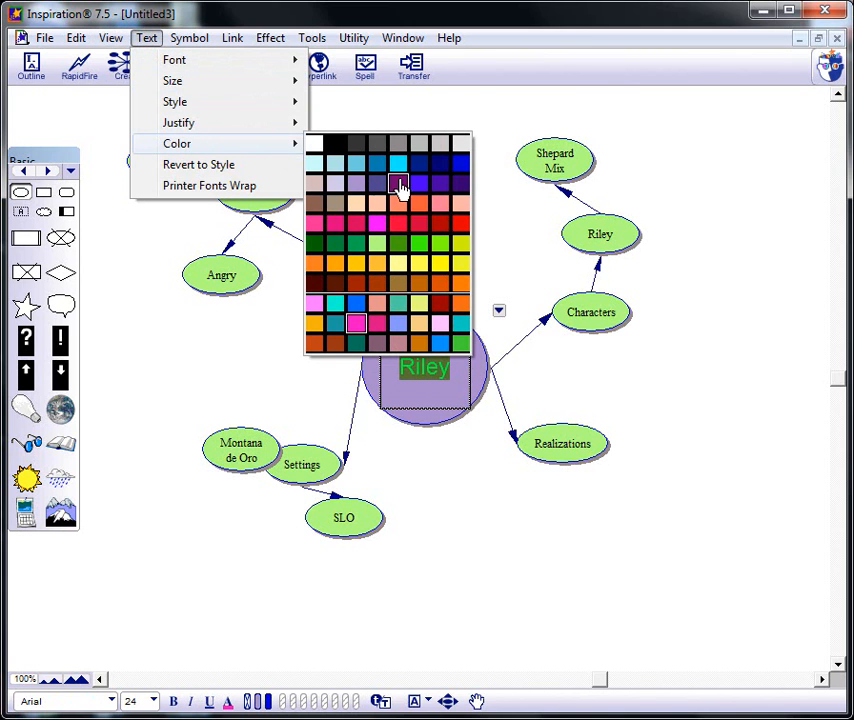
pyautogui.click(435, 176)
pyautogui.click(445, 168)
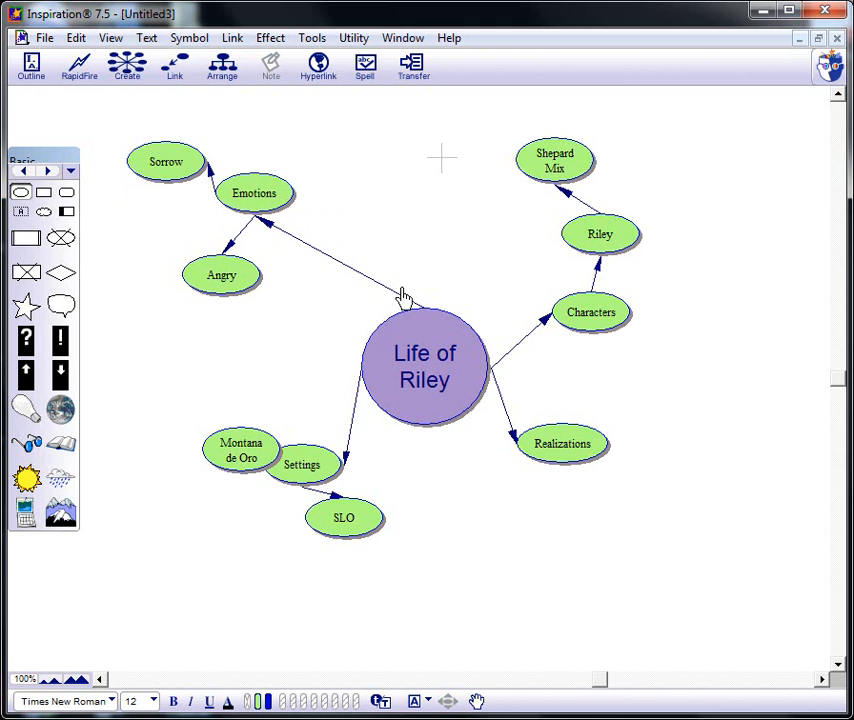
pyautogui.click(255, 200)
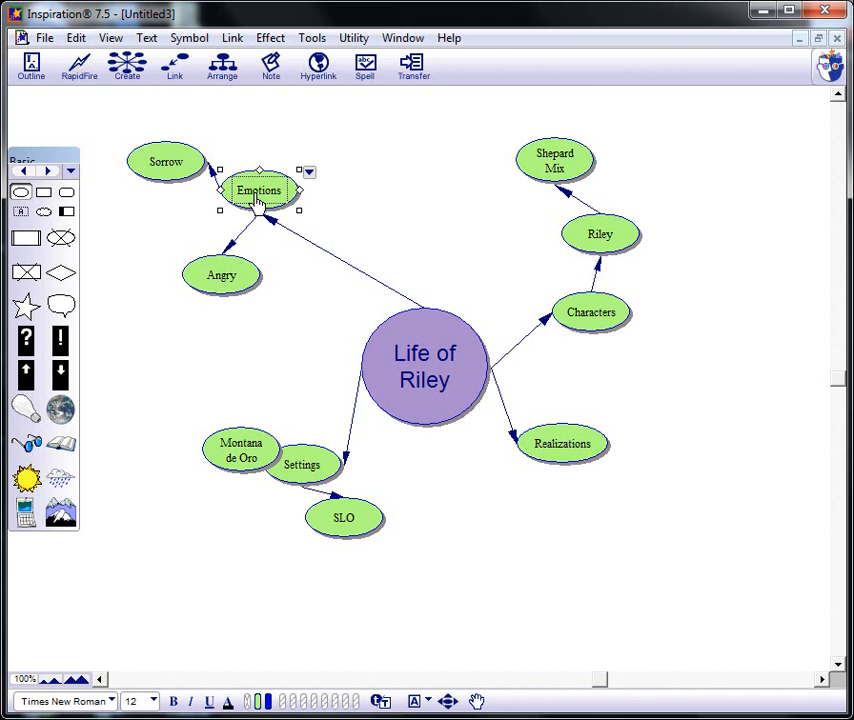
pyautogui.click(72, 40)
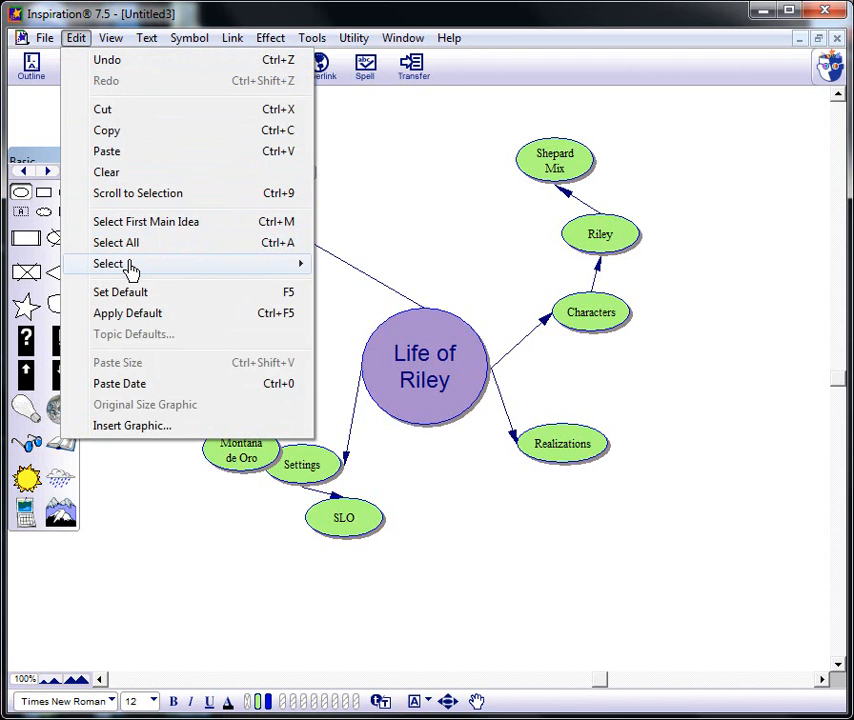
pyautogui.moveTo(130, 268)
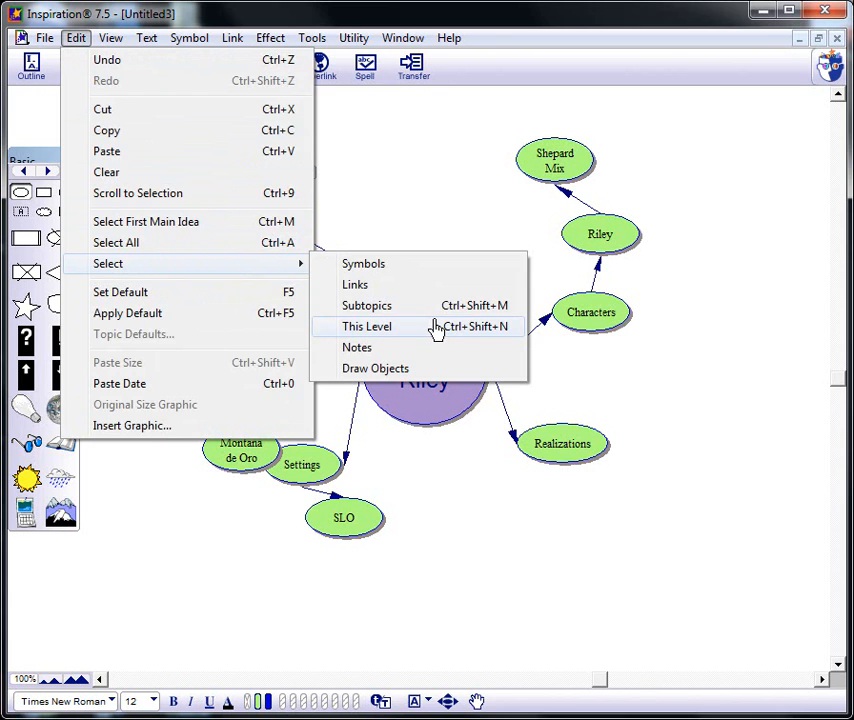
pyautogui.click(385, 194)
# - Select all symbols on the same level as the Emotions symbol
pyautogui.click(250, 196)
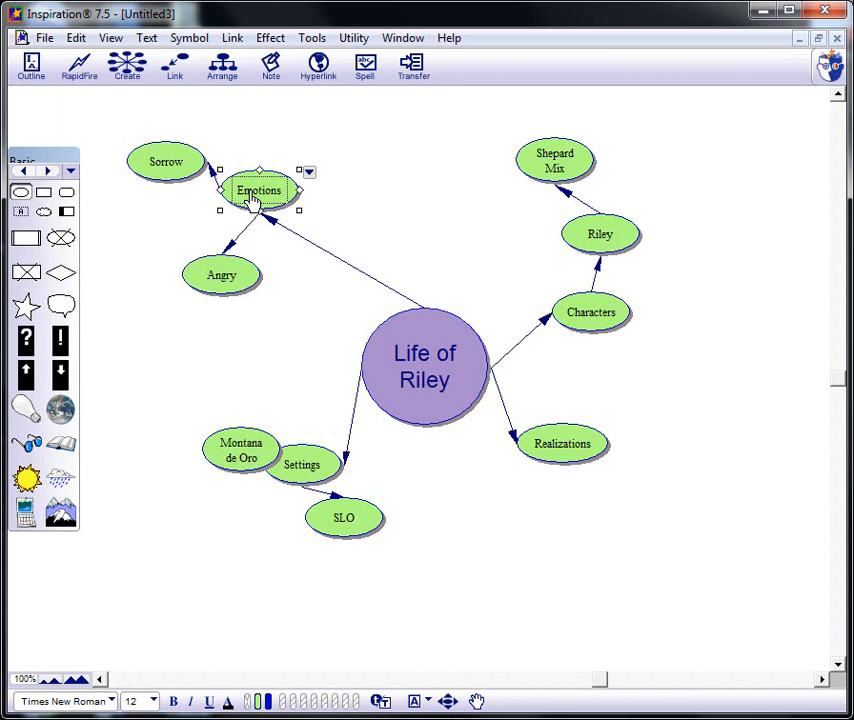
pyautogui.click(80, 40)
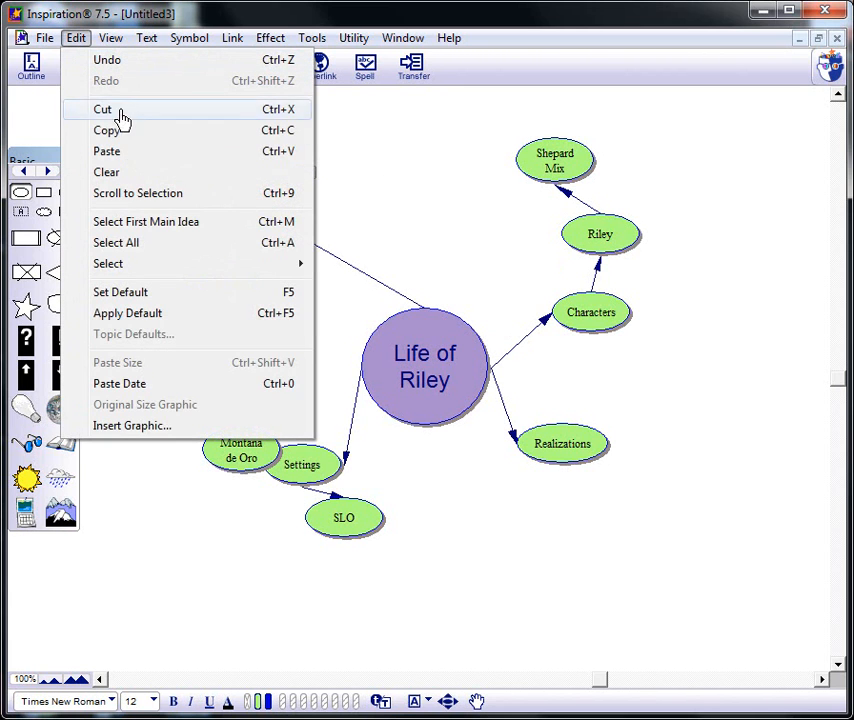
pyautogui.moveTo(152, 277)
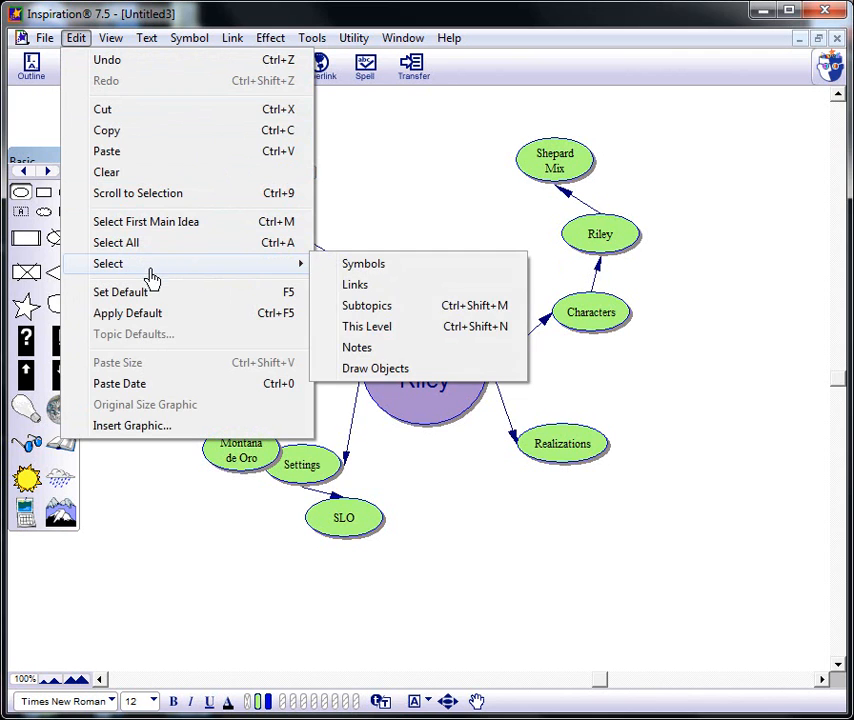
pyautogui.click(364, 330)
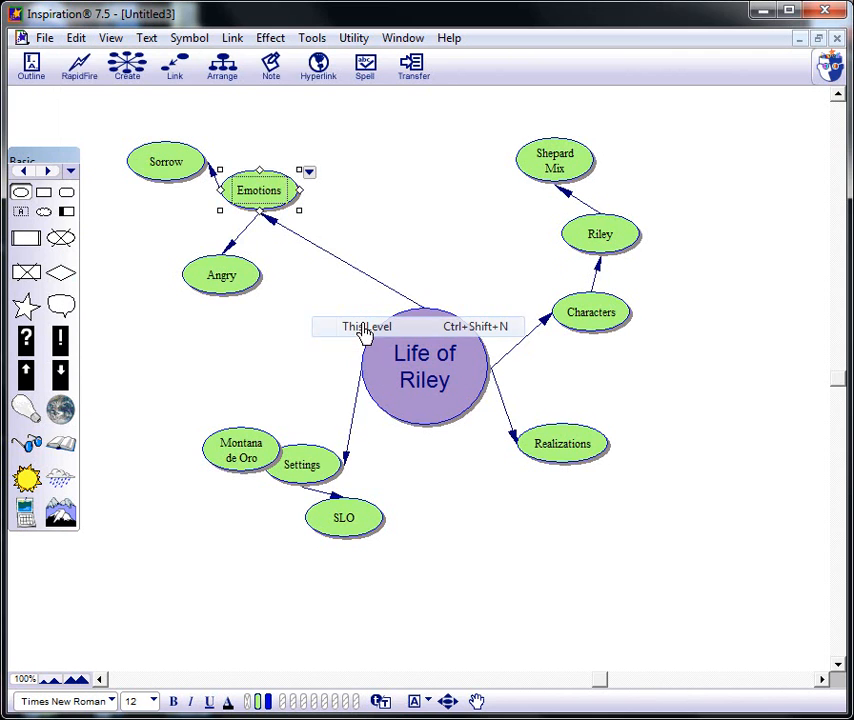
# - Try a pale lavender fill on the selected main-branch symbols, and return their fill to light green
pyautogui.click(272, 40)
pyautogui.moveTo(341, 274)
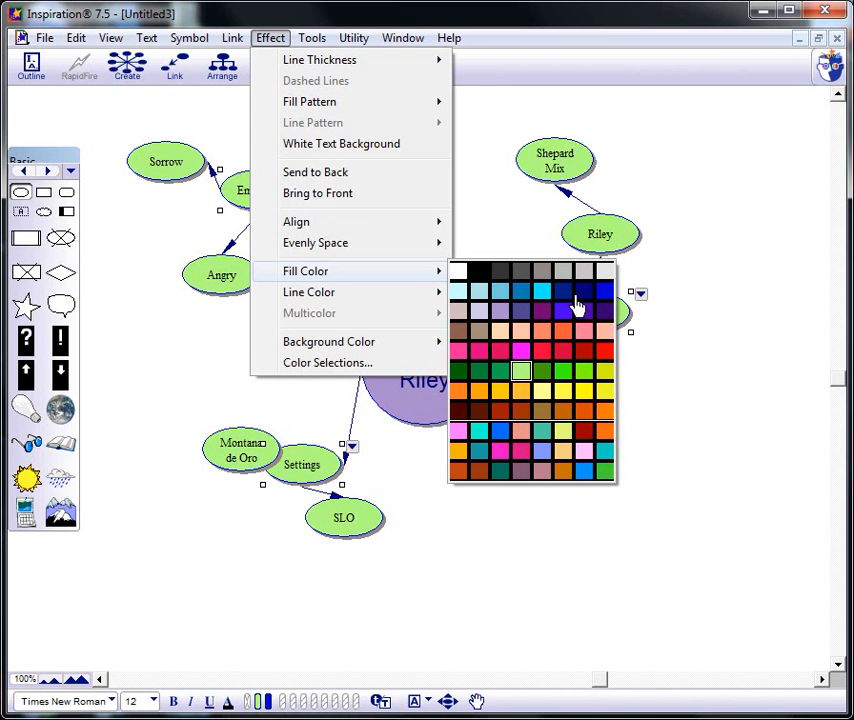
pyautogui.click(481, 316)
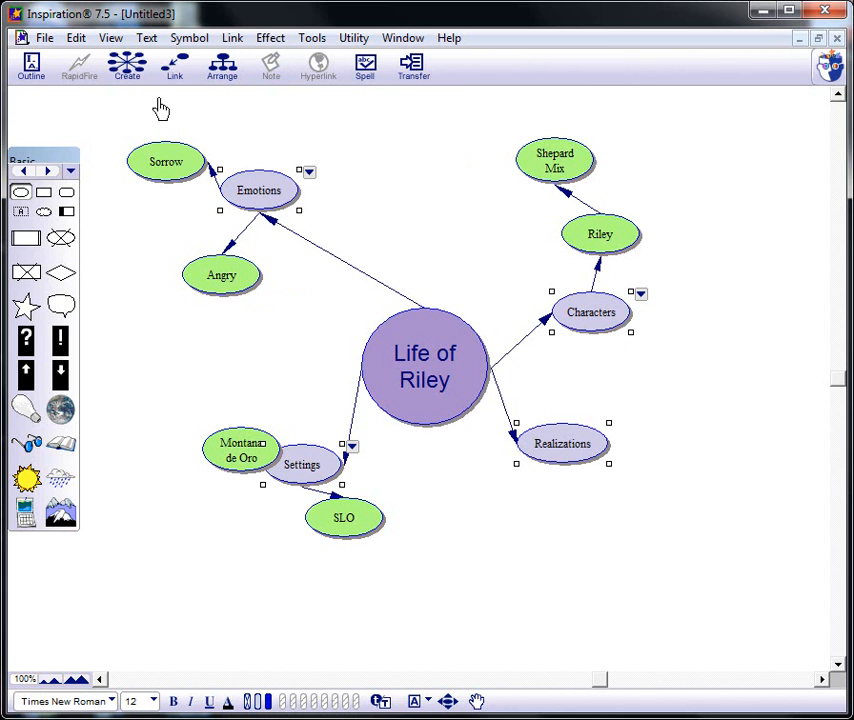
pyautogui.click(271, 40)
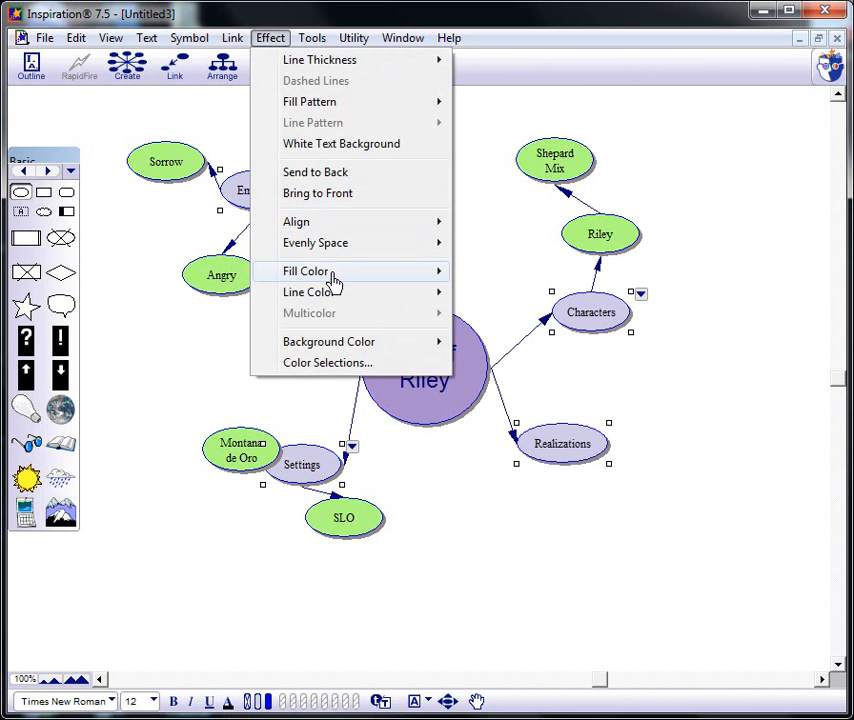
pyautogui.moveTo(396, 280)
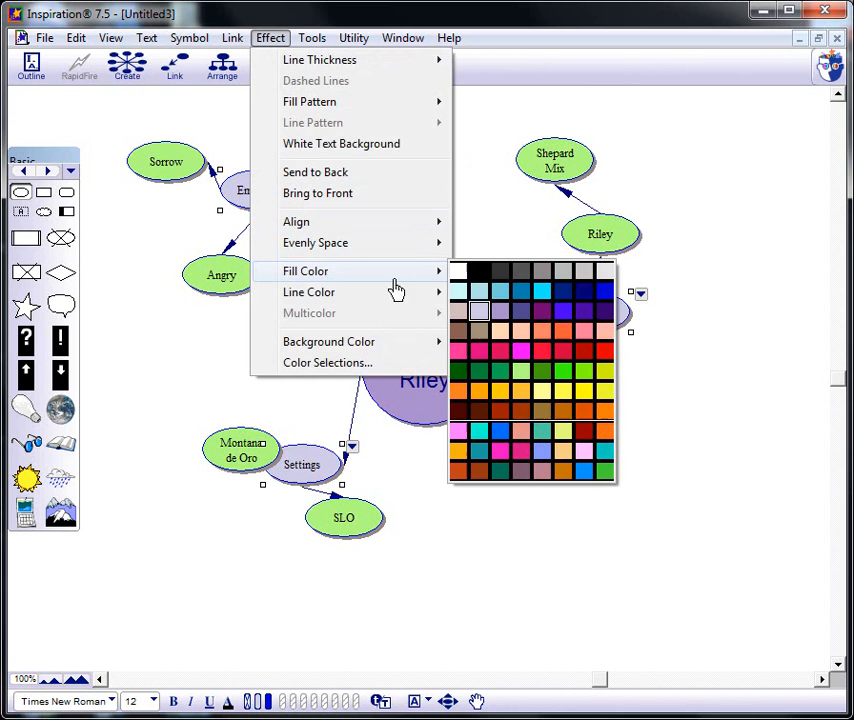
pyautogui.click(521, 371)
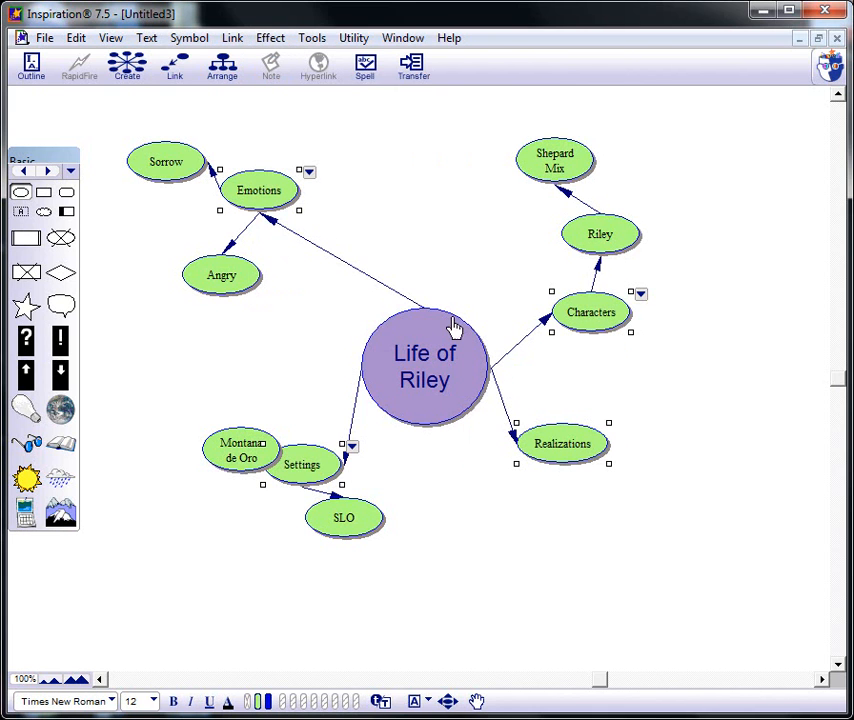
# - Fill the selected Emotions, Characters, Realizations and Settings symbols with bright pink
pyautogui.click(270, 38)
pyautogui.moveTo(368, 274)
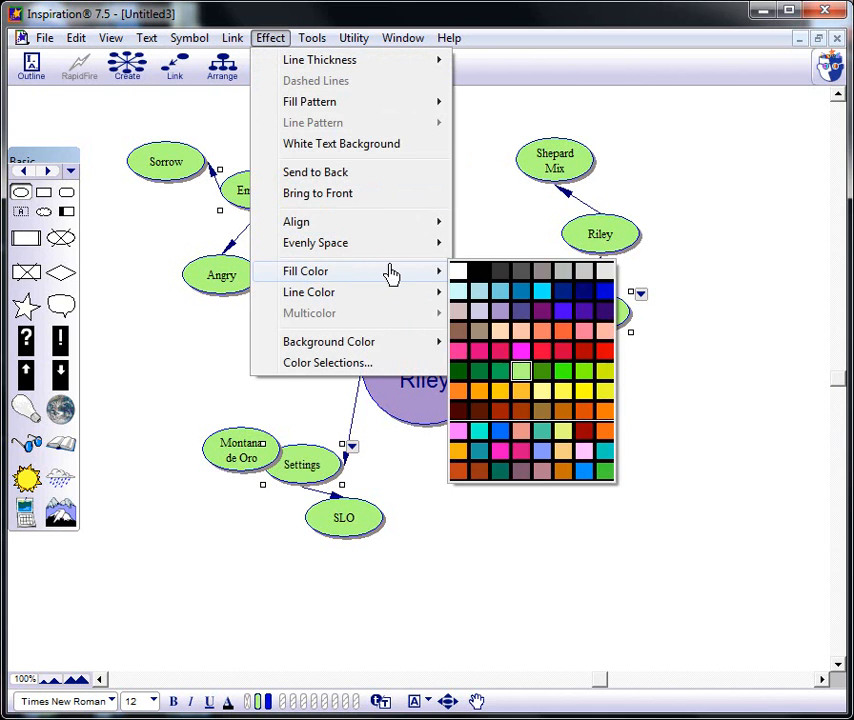
pyautogui.click(461, 353)
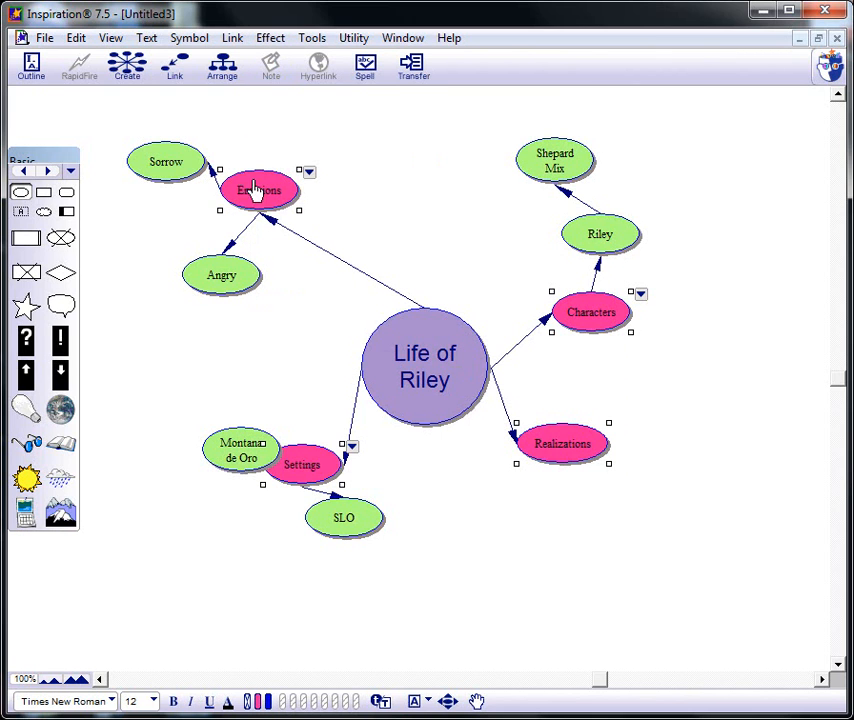
# - Set the labels of the four pink symbols to Arial and color their text pale blue
pyautogui.click(146, 38)
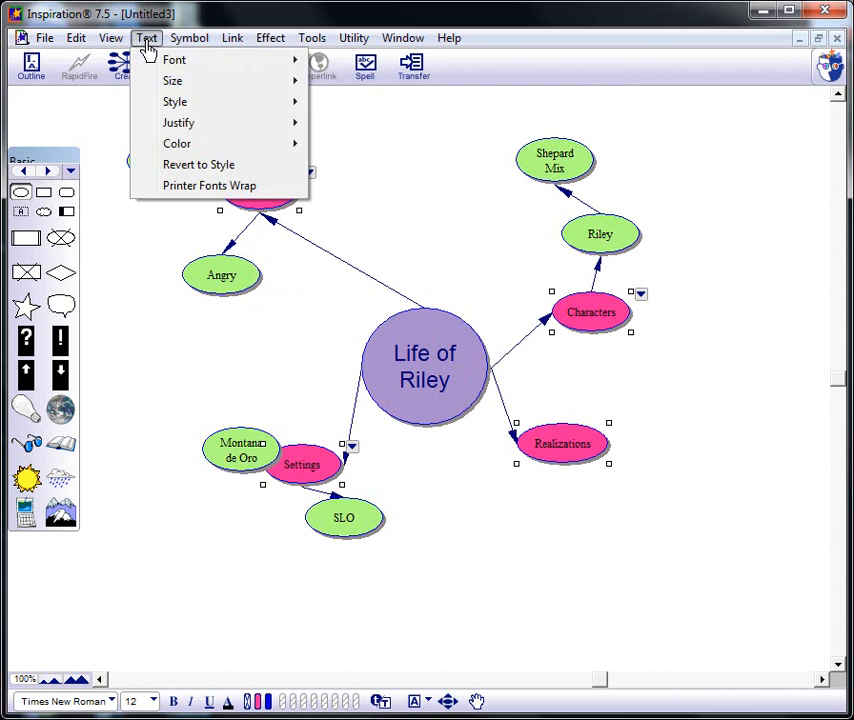
pyautogui.moveTo(208, 66)
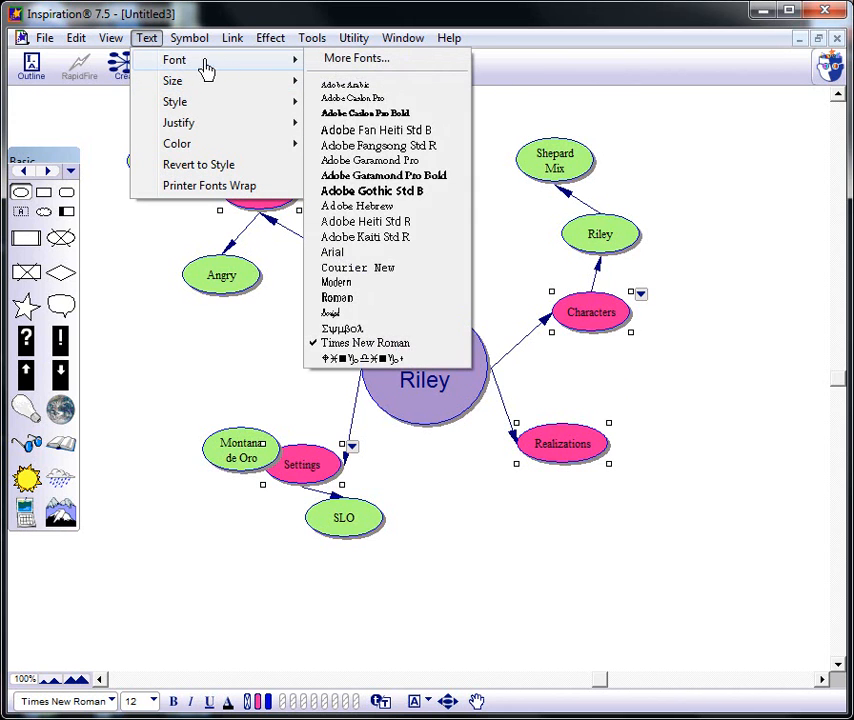
pyautogui.click(372, 253)
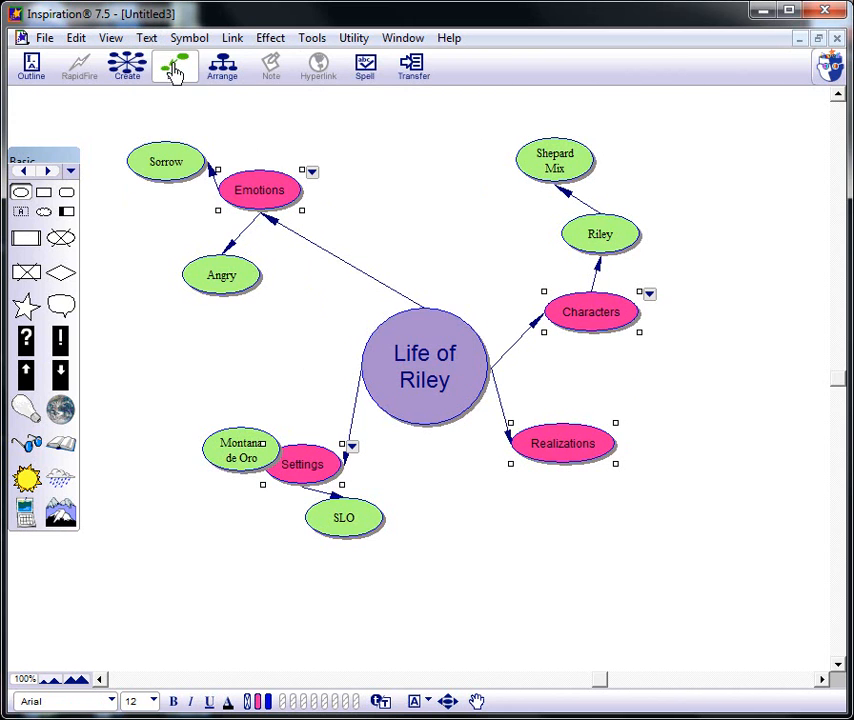
pyautogui.click(146, 38)
pyautogui.moveTo(184, 148)
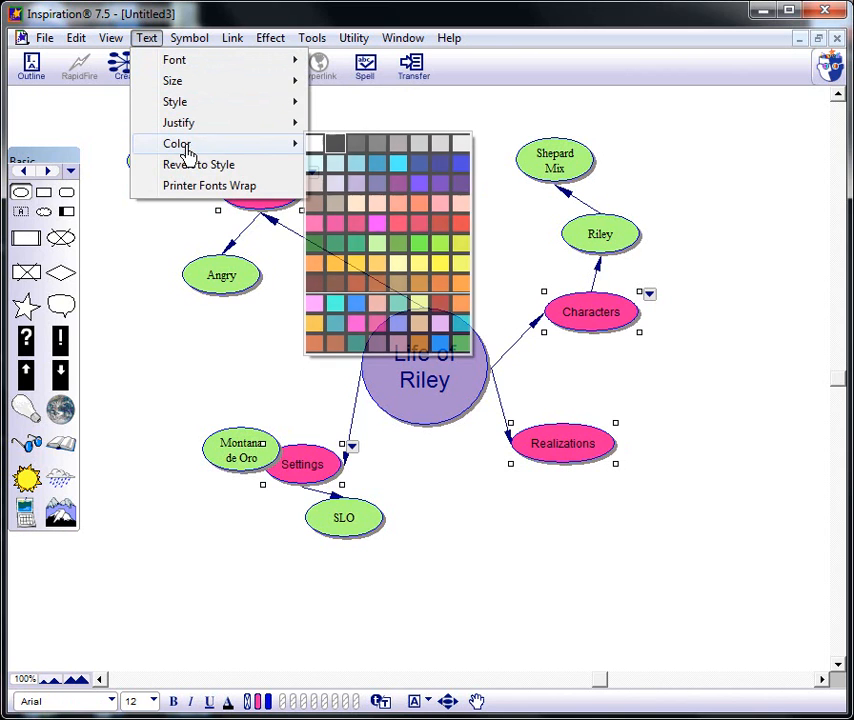
pyautogui.click(340, 167)
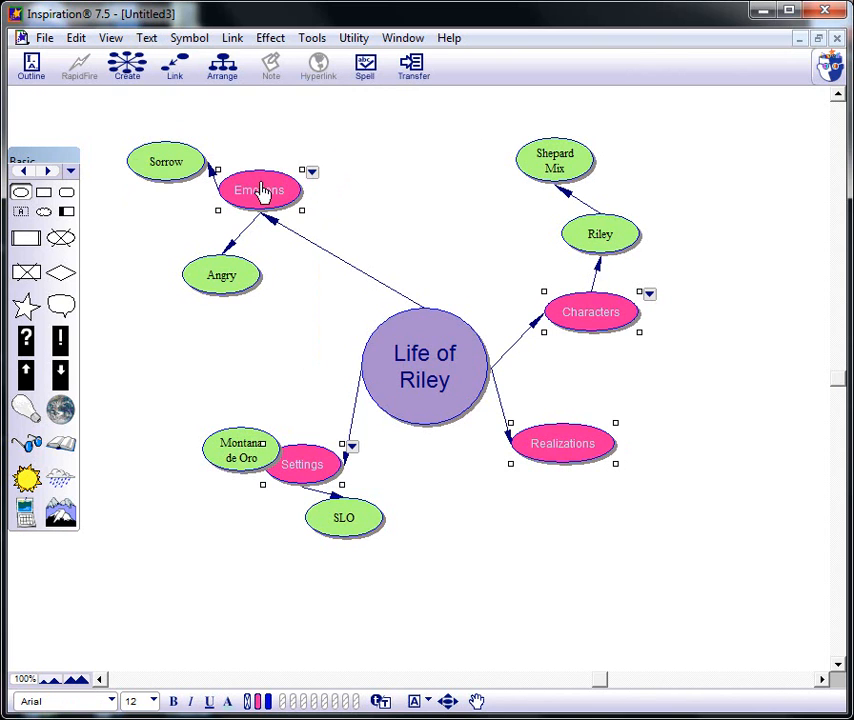
# - Select the central "Life of Riley" symbol and browse through the available symbol libraries for a replacement shape
pyautogui.click(395, 352)
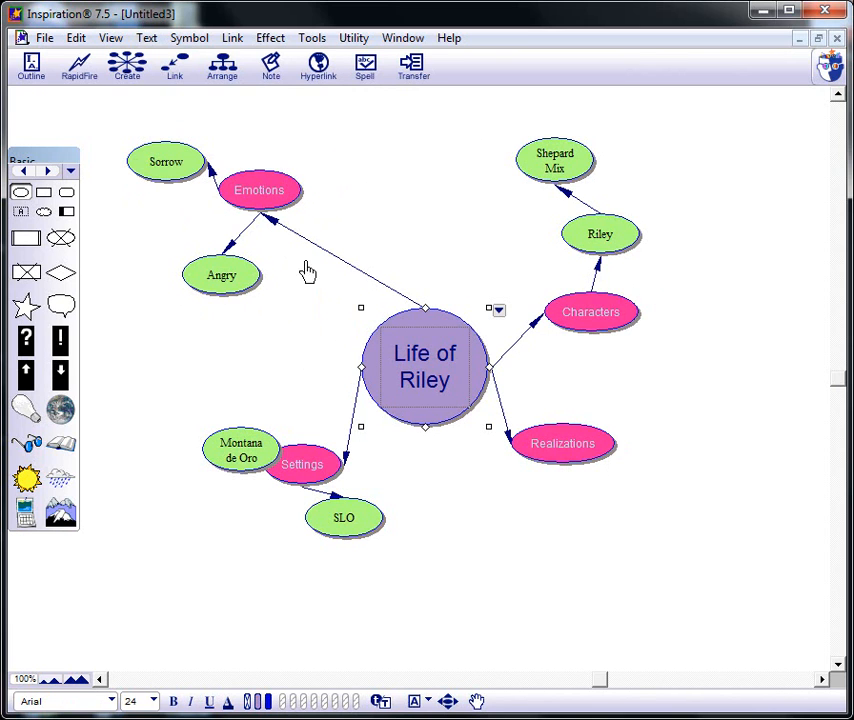
pyautogui.click(47, 172)
pyautogui.click(47, 172)
pyautogui.click(47, 172)
pyautogui.click(47, 172)
pyautogui.click(44, 172)
pyautogui.click(44, 172)
pyautogui.click(44, 172)
pyautogui.click(44, 172)
pyautogui.click(44, 172)
pyautogui.click(44, 172)
pyautogui.click(44, 172)
pyautogui.click(44, 172)
pyautogui.click(44, 172)
pyautogui.click(44, 172)
pyautogui.click(44, 172)
pyautogui.click(44, 172)
pyautogui.click(44, 172)
pyautogui.click(44, 172)
pyautogui.click(44, 172)
pyautogui.click(44, 172)
pyautogui.click(44, 172)
pyautogui.click(44, 172)
pyautogui.click(44, 172)
pyautogui.click(44, 172)
# - Try rectangular, cut-corner and folded-corner page shapes from the Boxes library on the "Life of Riley" symbol
pyautogui.click(70, 171)
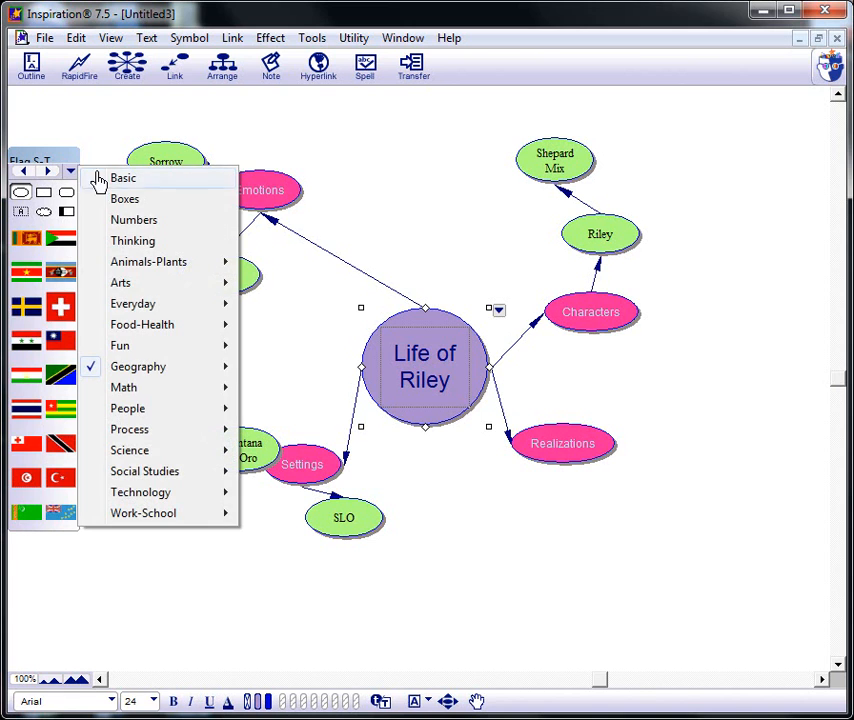
pyautogui.click(122, 199)
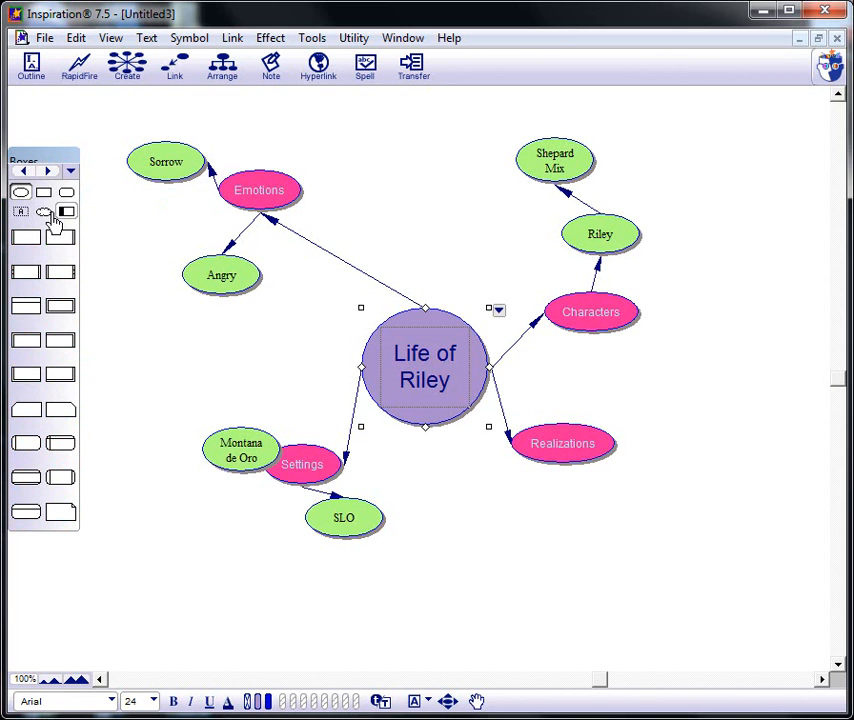
pyautogui.click(44, 193)
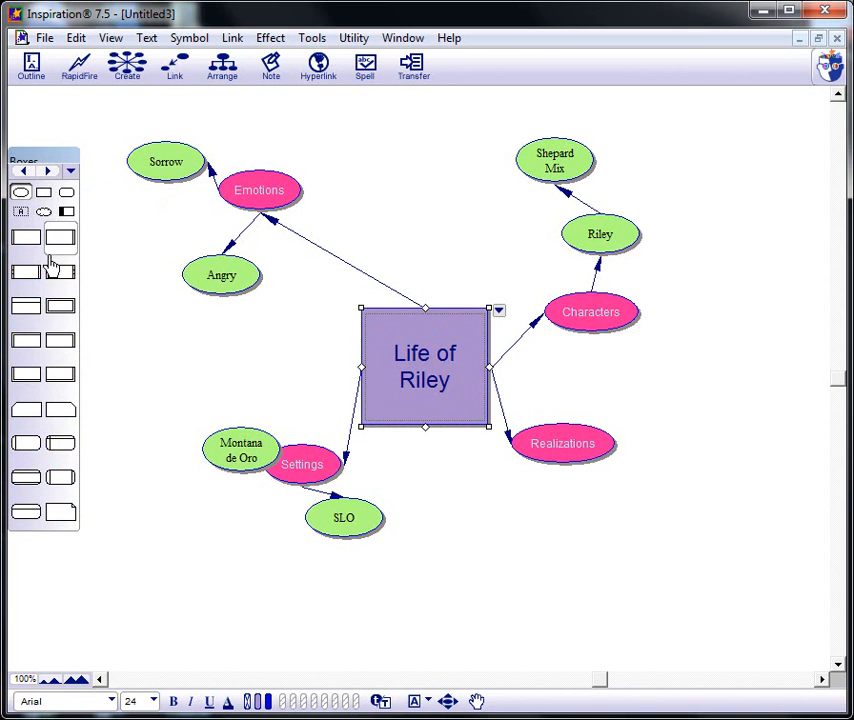
pyautogui.click(61, 307)
pyautogui.click(33, 420)
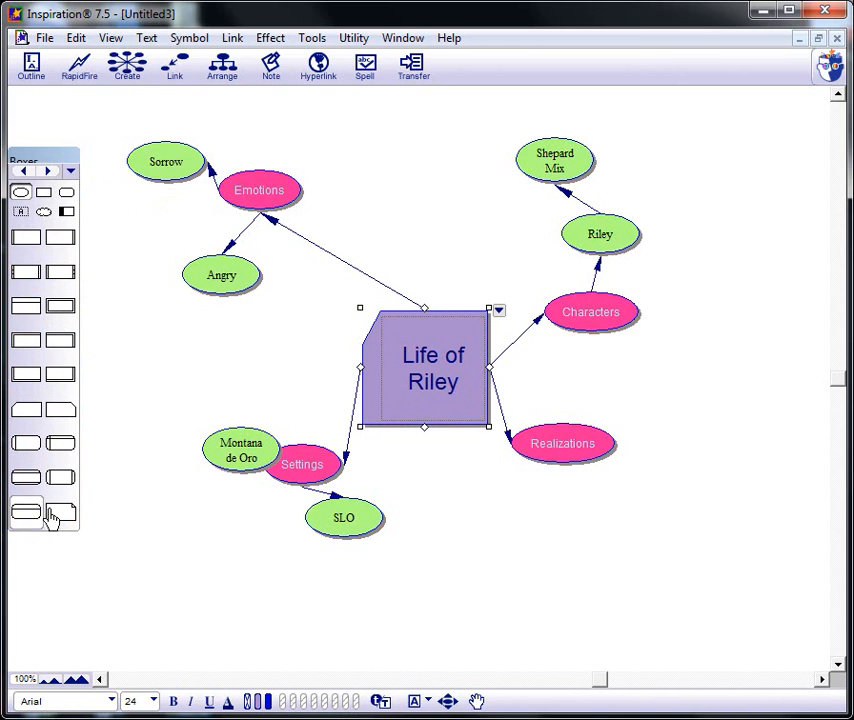
pyautogui.click(57, 515)
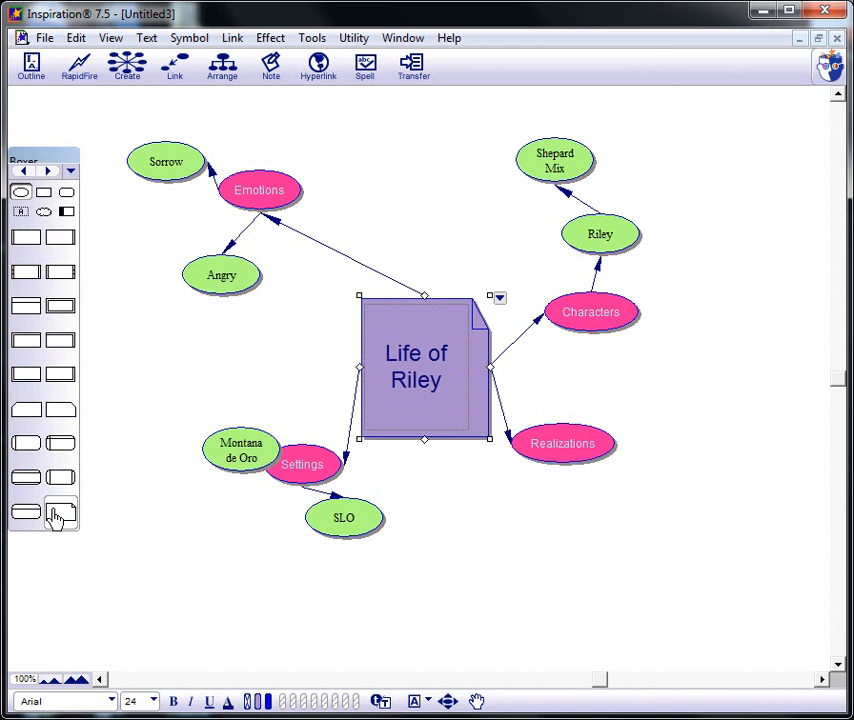
# - Replace the central "Life of Riley" symbol with the lying golden dog picture from the Animals 1 library
pyautogui.click(50, 171)
pyautogui.click(52, 172)
pyautogui.click(53, 172)
pyautogui.click(53, 172)
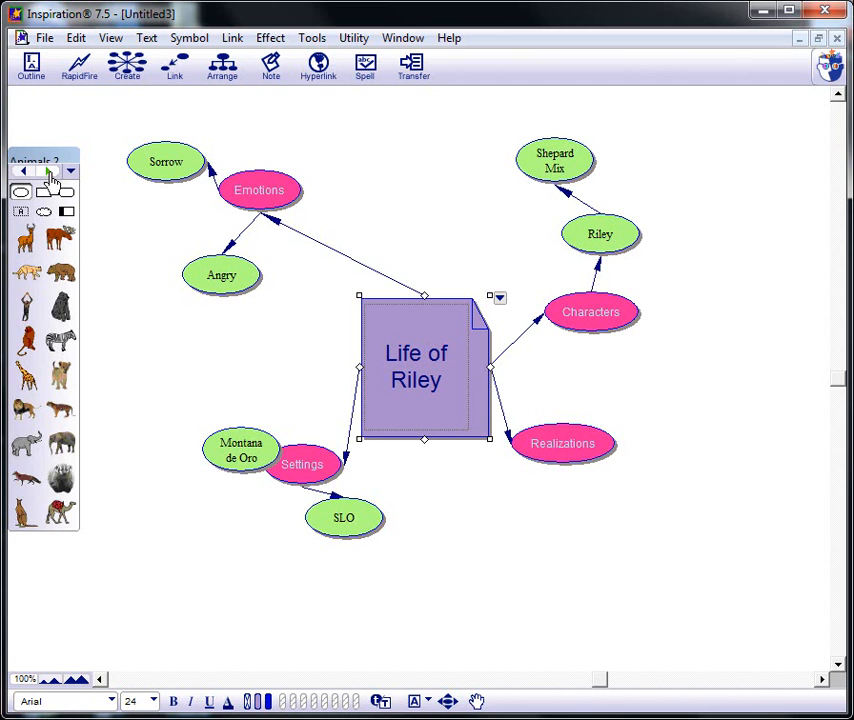
pyautogui.click(25, 172)
pyautogui.click(58, 278)
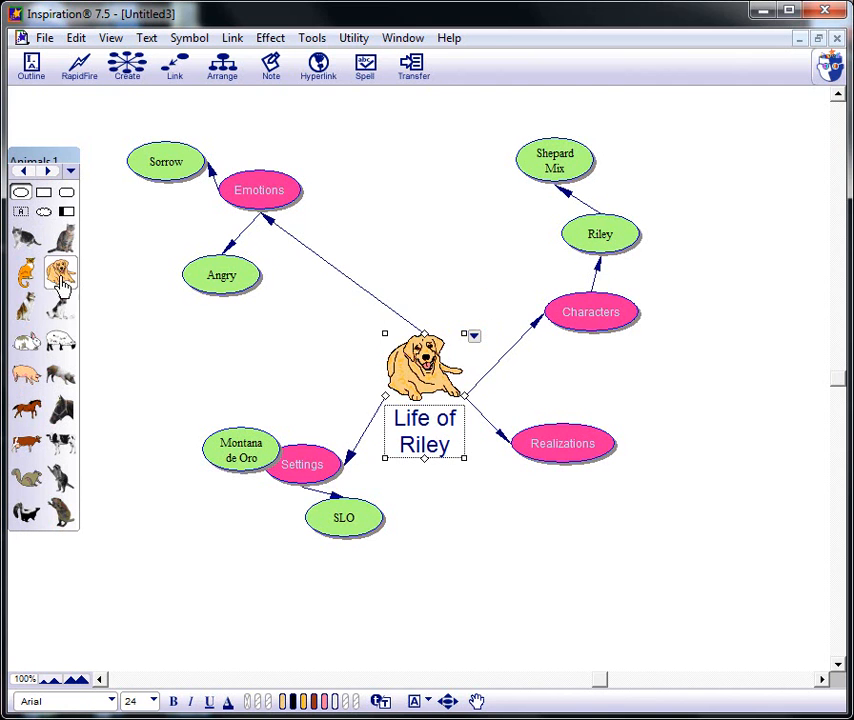
# - Select all symbols on the Emotions level and change their shape to a cloud
pyautogui.click(283, 204)
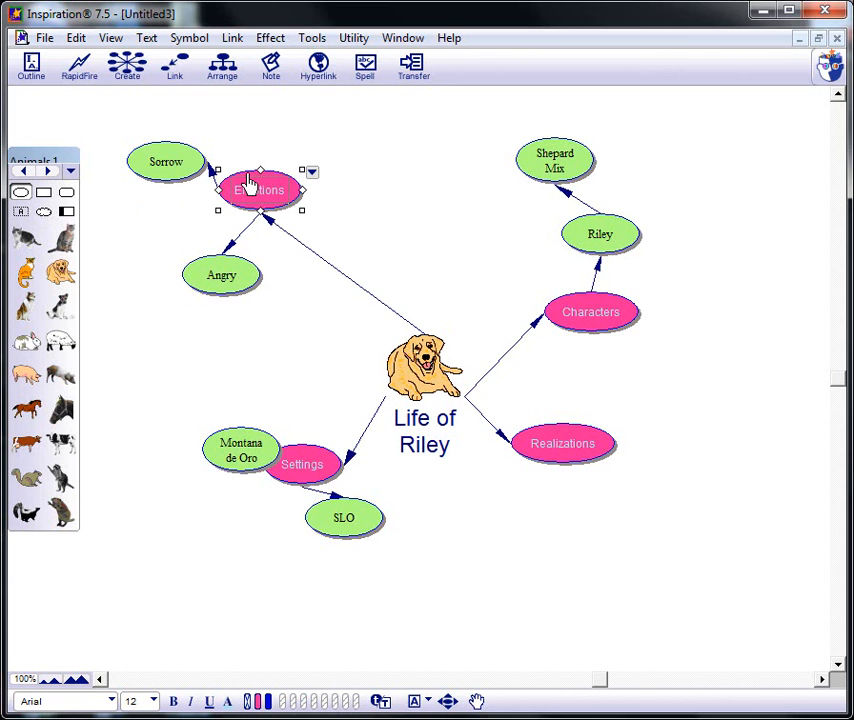
pyautogui.click(76, 38)
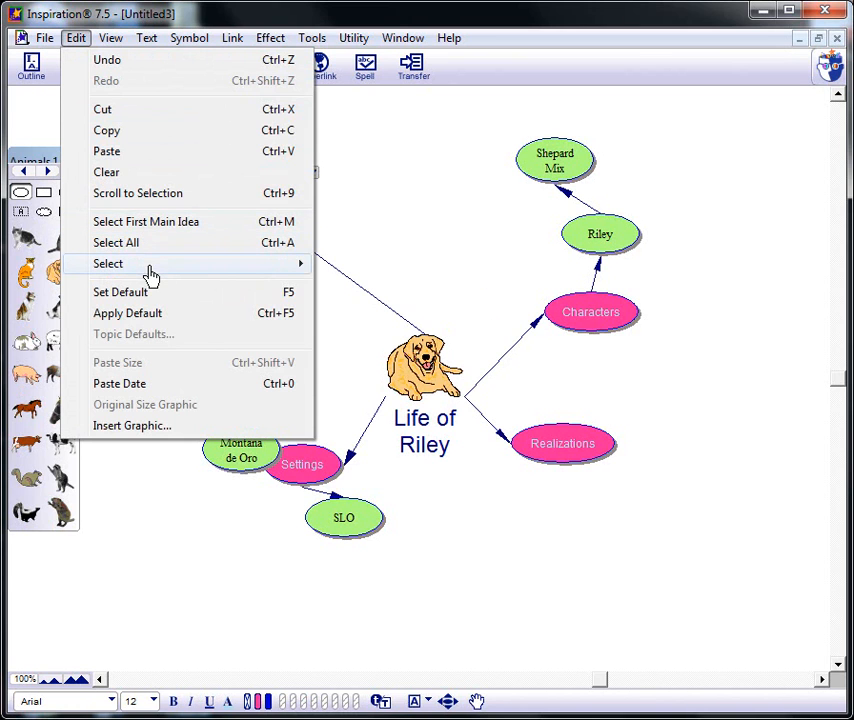
pyautogui.moveTo(152, 265)
pyautogui.click(382, 326)
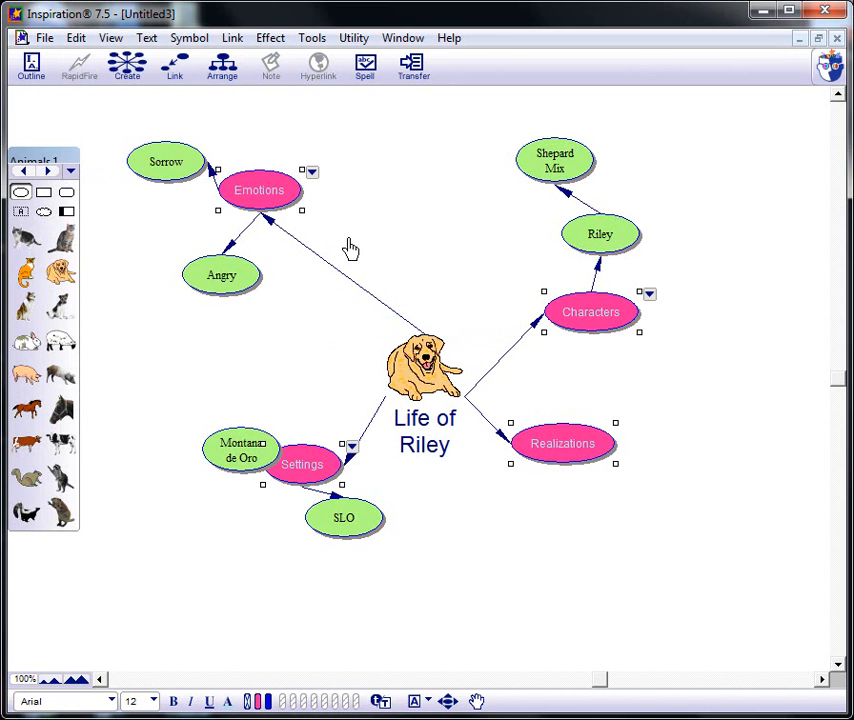
pyautogui.click(43, 211)
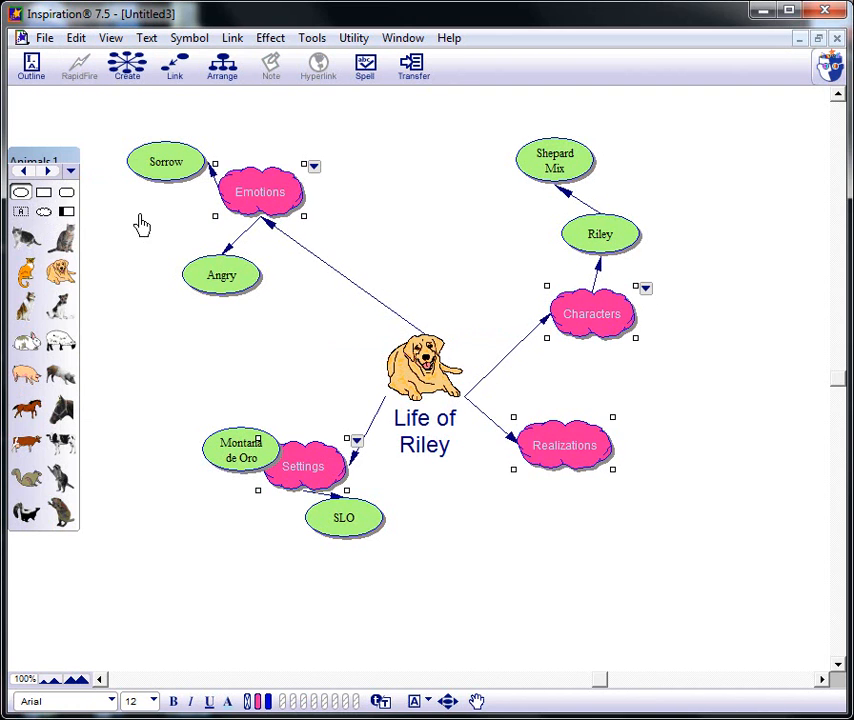
# - Select all symbols on the same level as Riley and change their shape to the speech bubble from the Thinking library
pyautogui.click(596, 236)
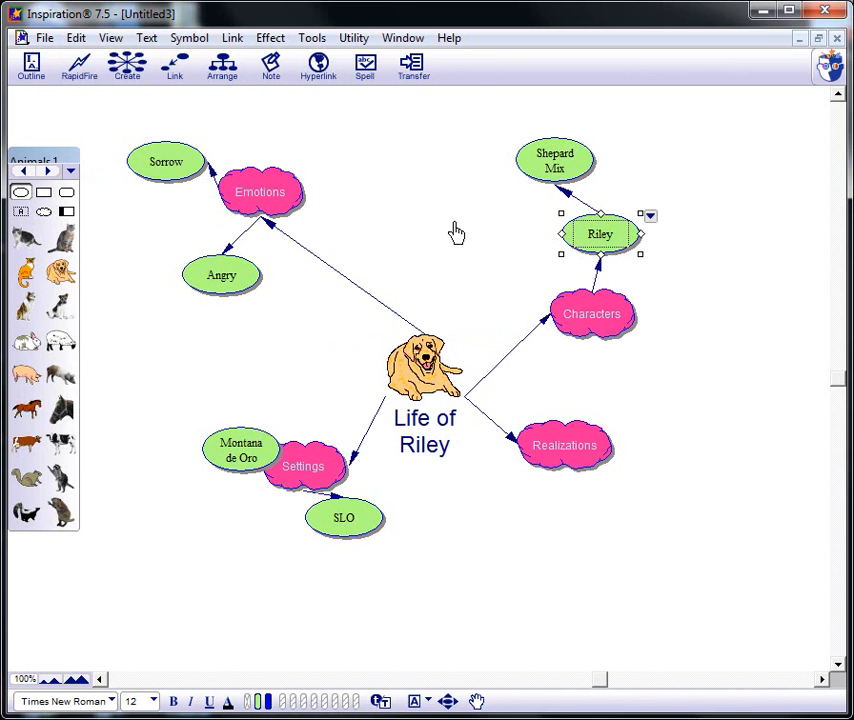
pyautogui.click(74, 38)
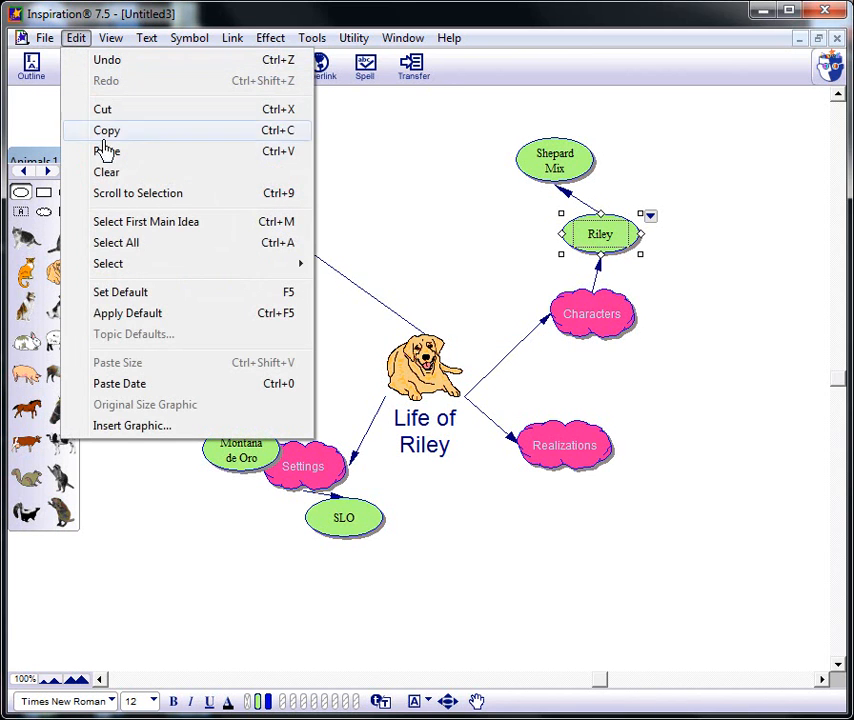
pyautogui.moveTo(139, 266)
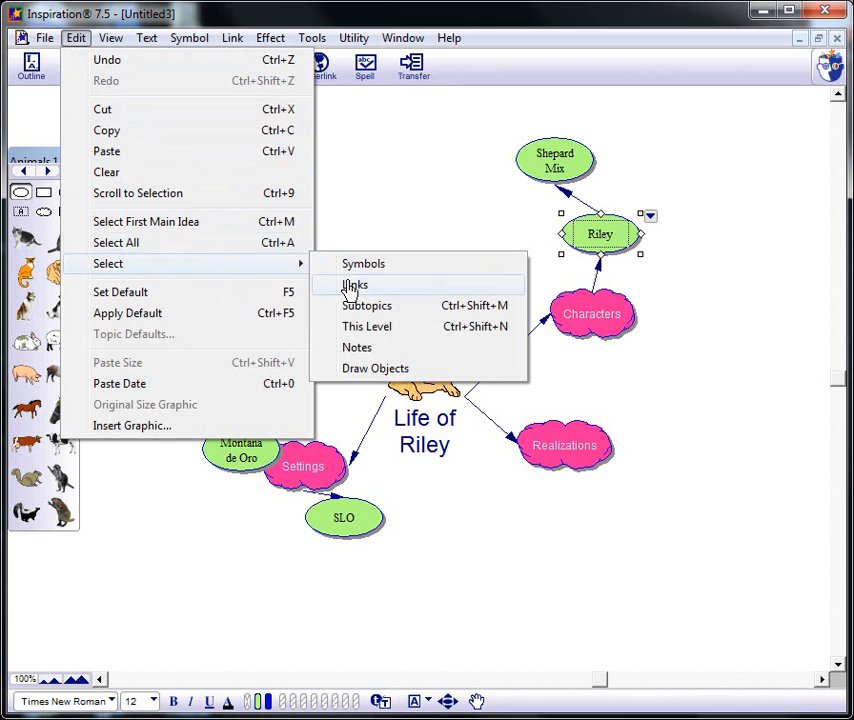
pyautogui.click(372, 327)
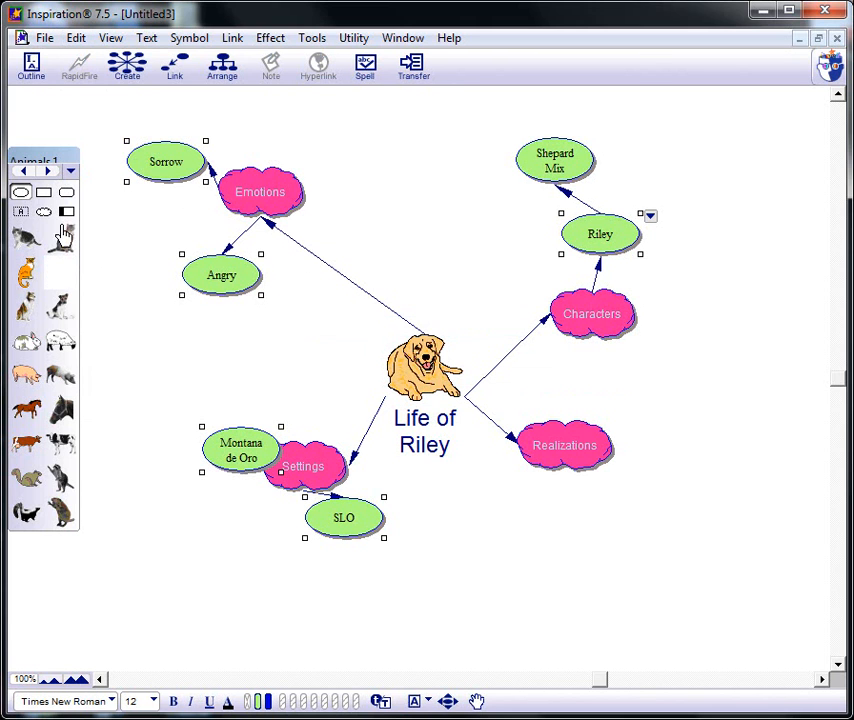
pyautogui.click(25, 171)
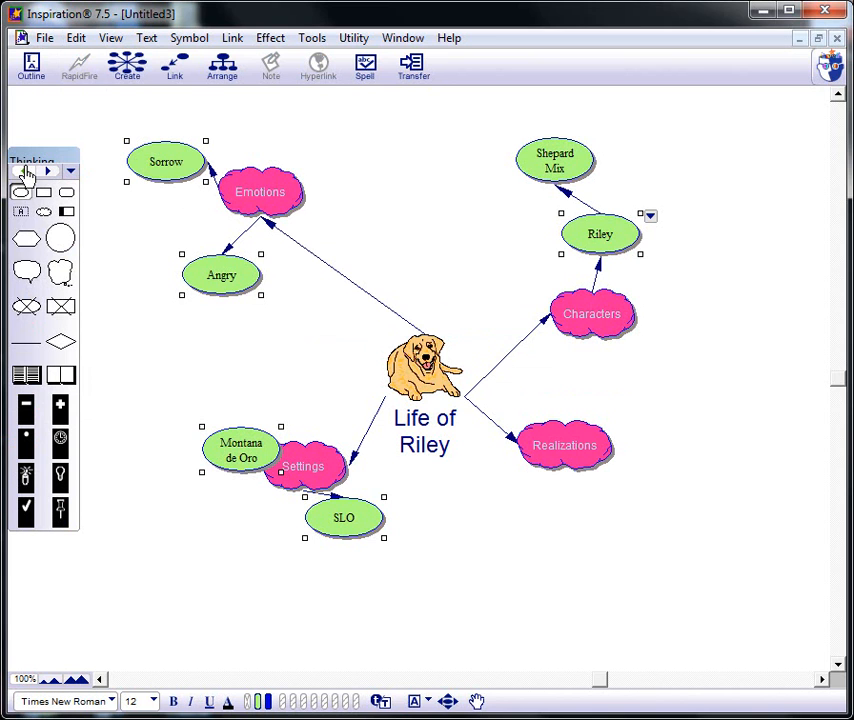
pyautogui.click(27, 273)
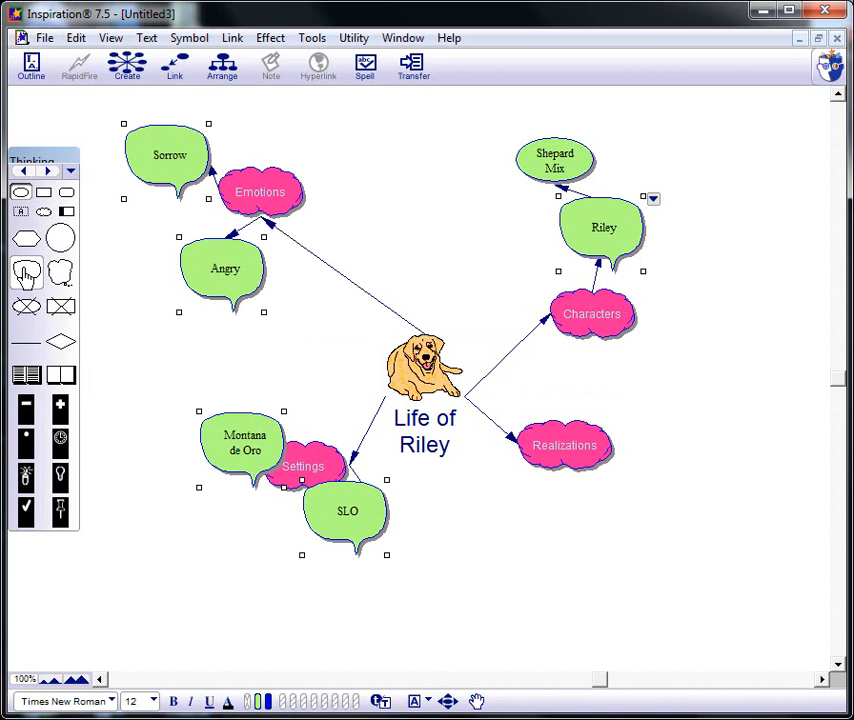
# - Set the fill color of the selected speech bubble symbols to medium blue
pyautogui.click(272, 40)
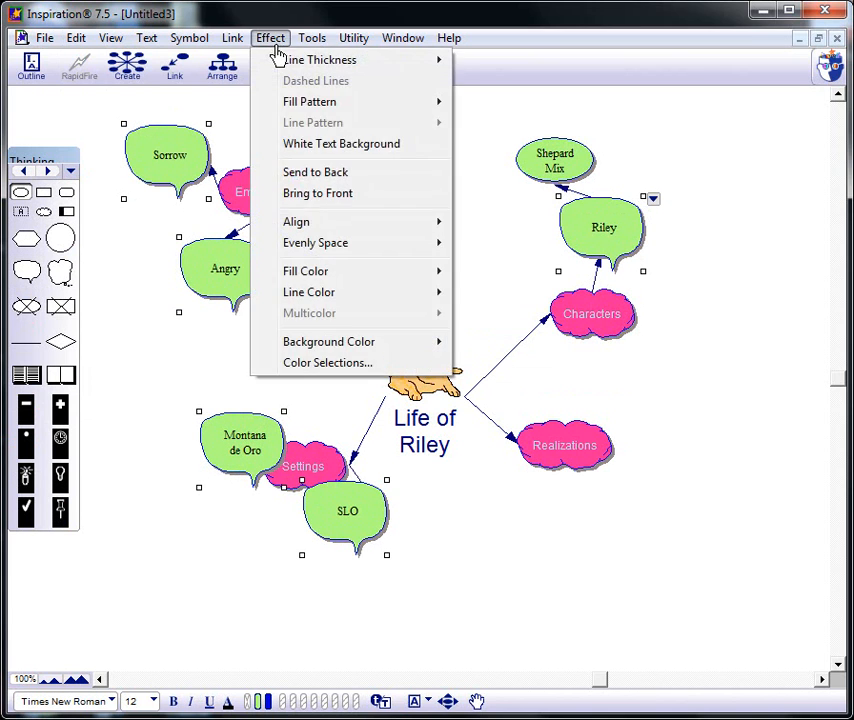
pyautogui.moveTo(450, 273)
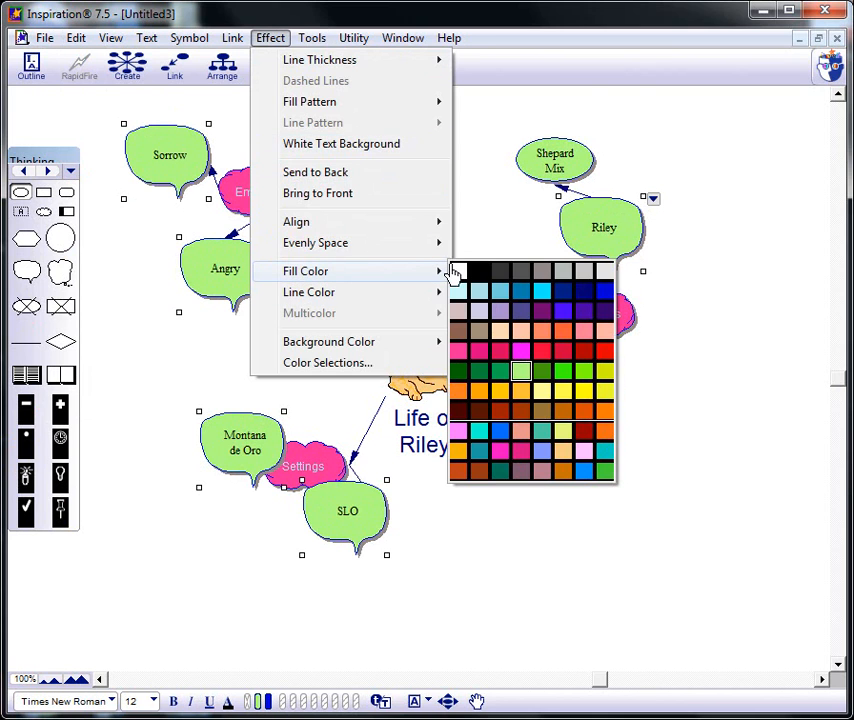
pyautogui.click(522, 294)
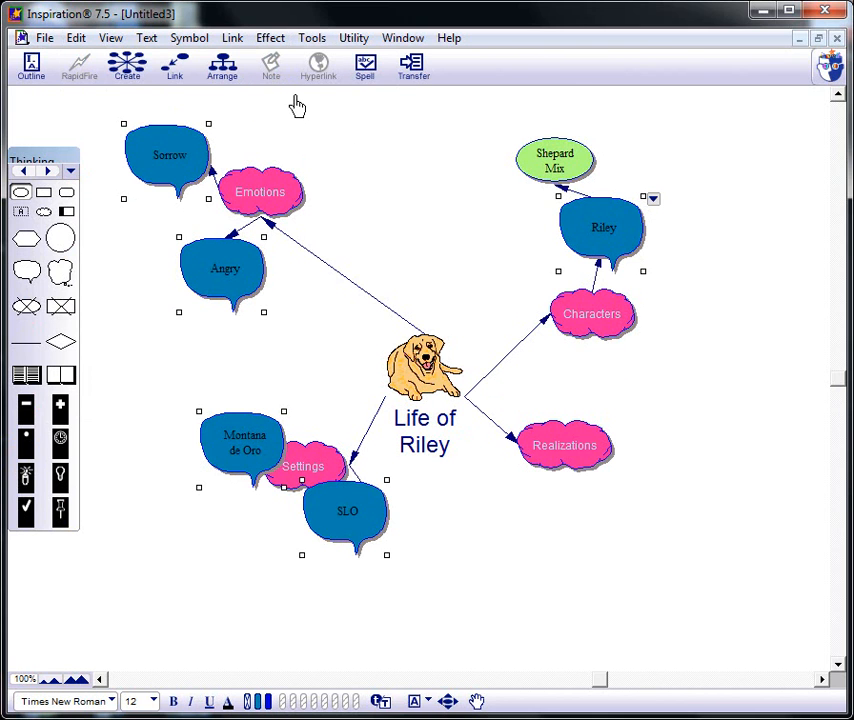
# - Set the diagram's background color to light lavender
pyautogui.click(270, 40)
pyautogui.moveTo(345, 343)
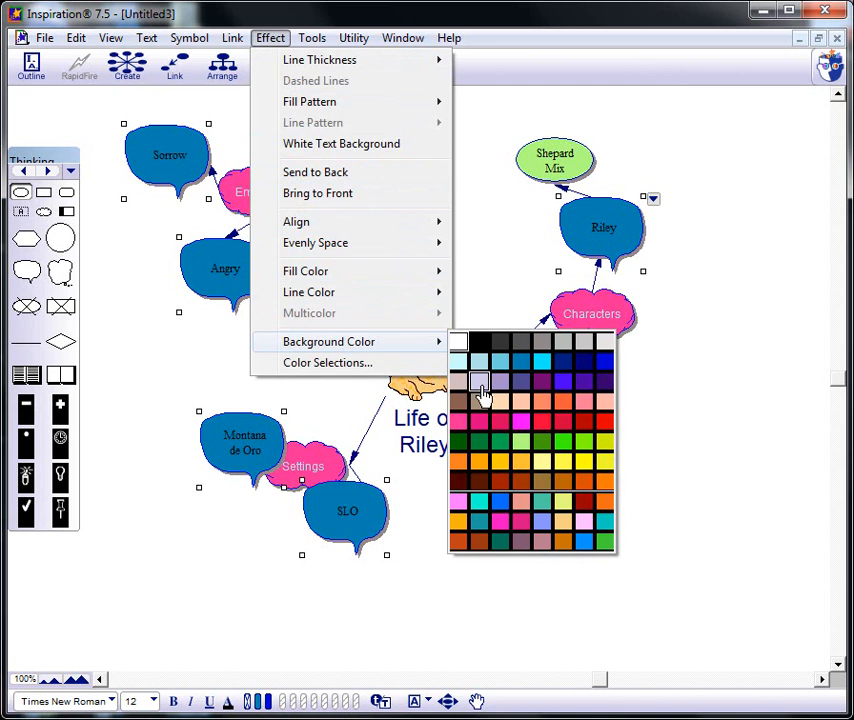
pyautogui.click(480, 384)
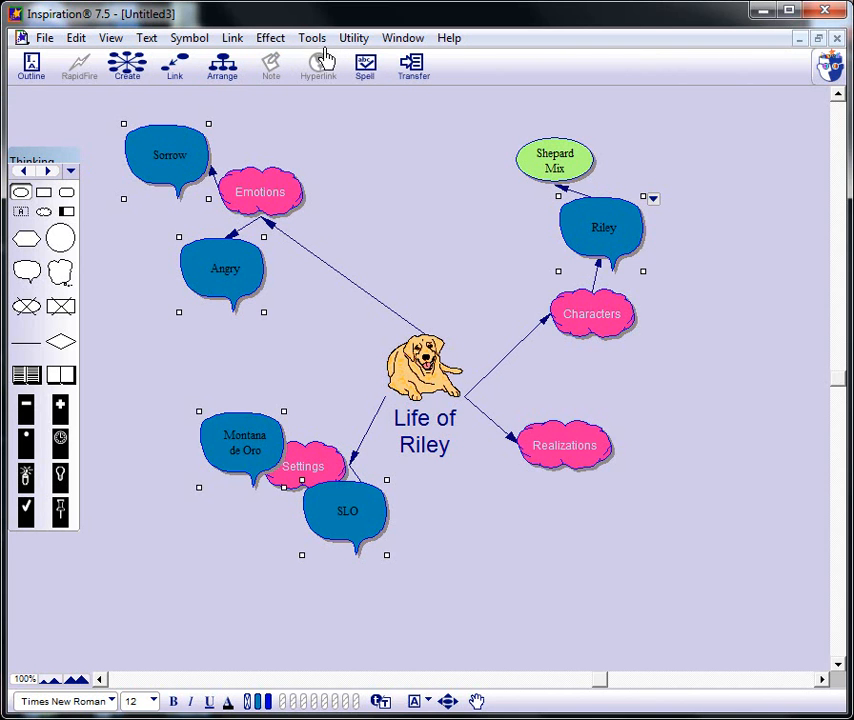
# - Select all symbols on the same level as Sorrow and give them a diagonal stripe fill pattern
pyautogui.click(266, 42)
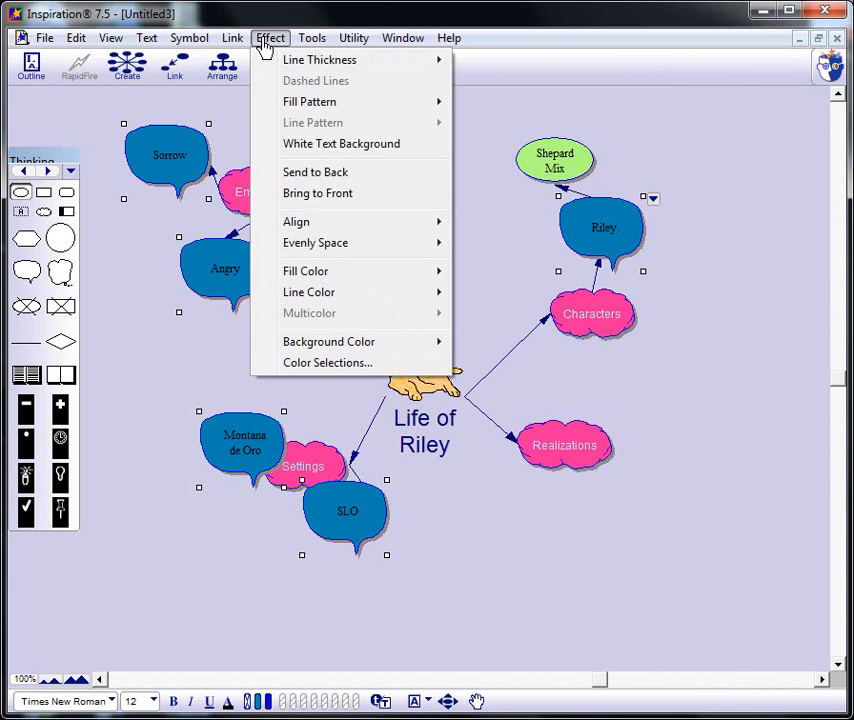
pyautogui.click(266, 42)
pyautogui.click(157, 153)
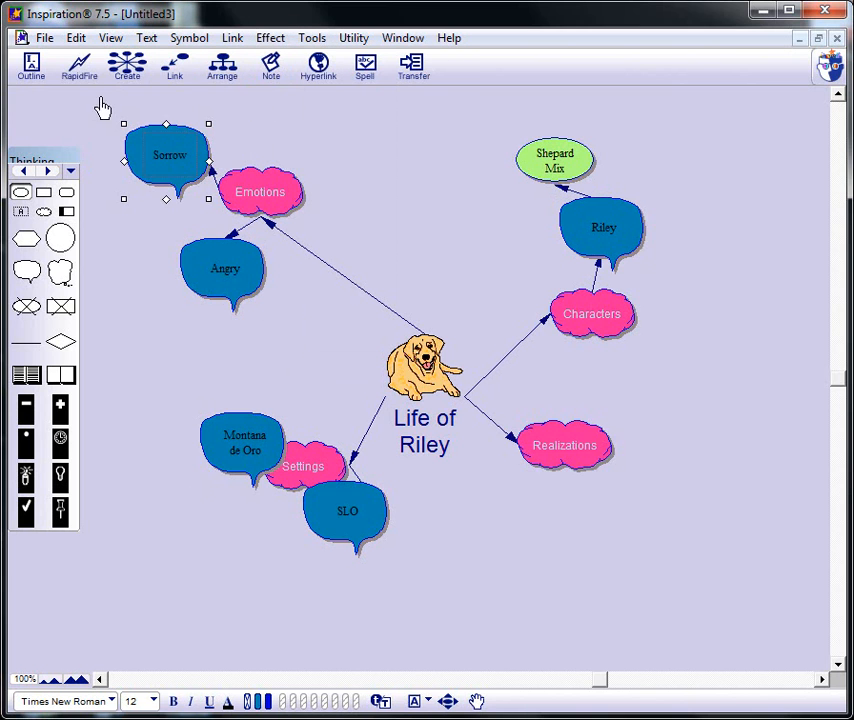
pyautogui.click(77, 42)
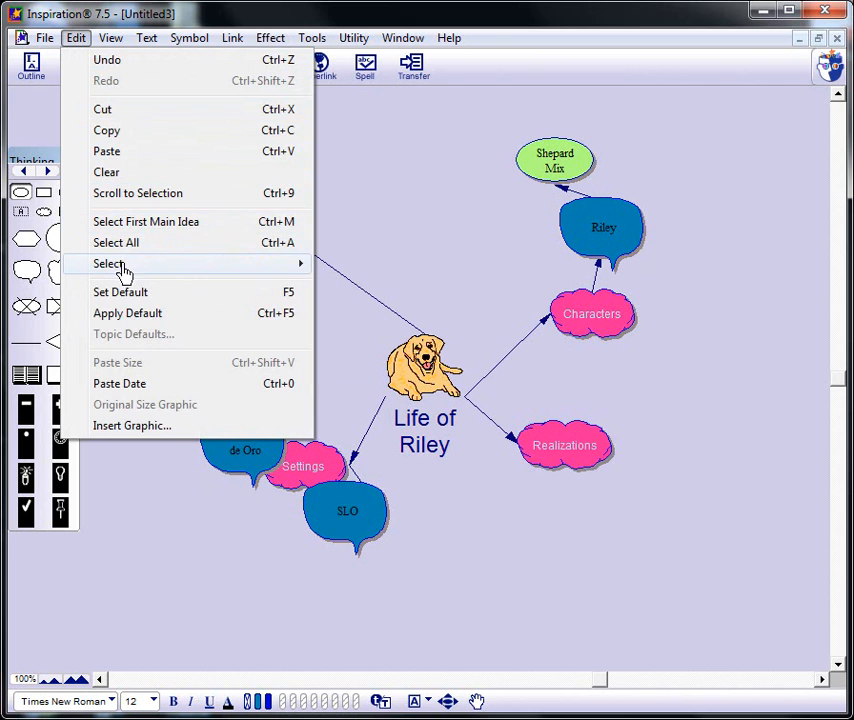
pyautogui.moveTo(122, 266)
pyautogui.click(368, 328)
pyautogui.click(269, 40)
pyautogui.moveTo(308, 108)
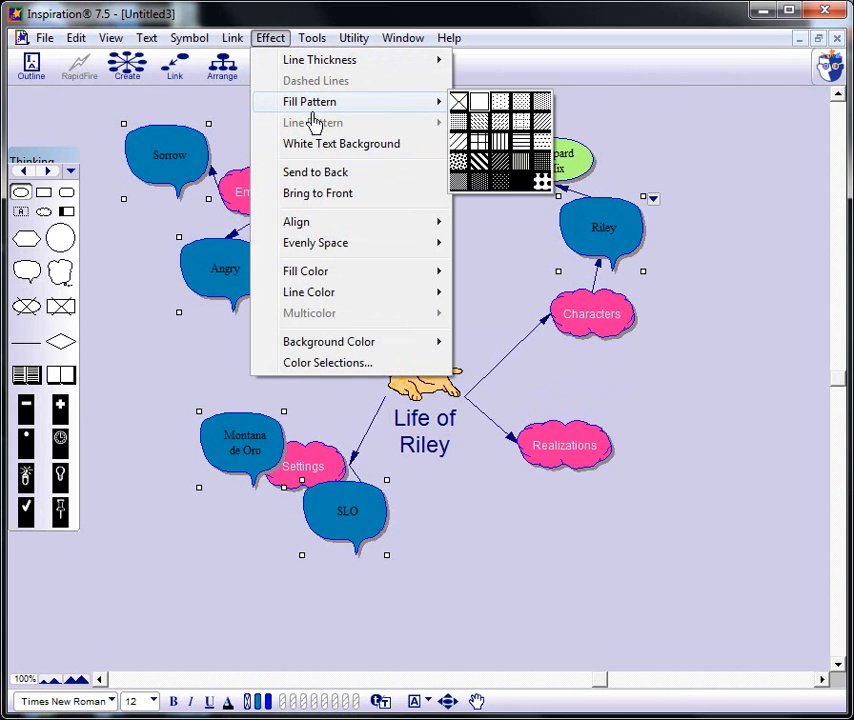
pyautogui.click(503, 172)
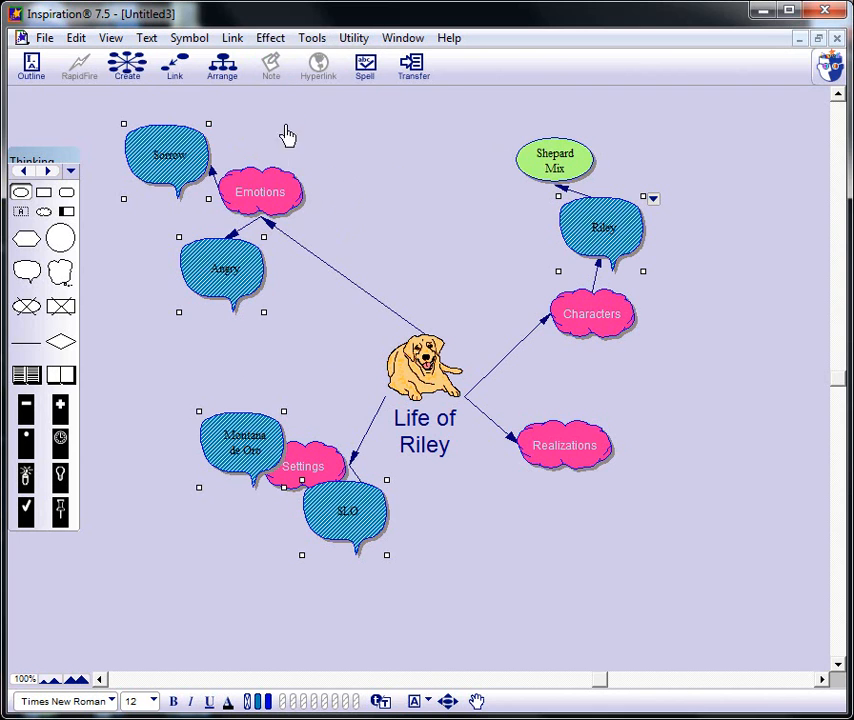
# - Select everything in the diagram and set the line thickness to Triple Thick
pyautogui.click(72, 39)
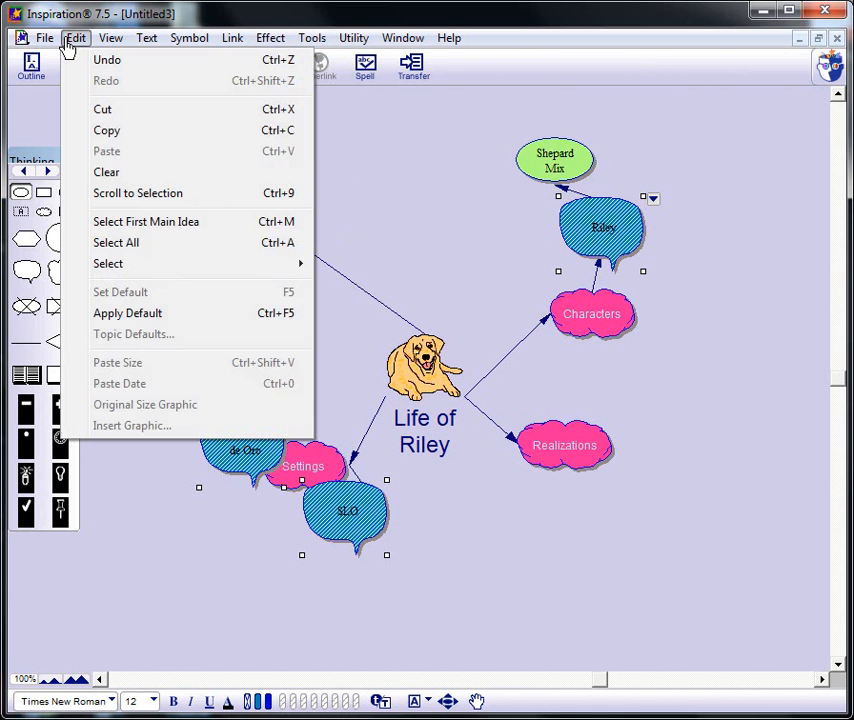
pyautogui.click(117, 244)
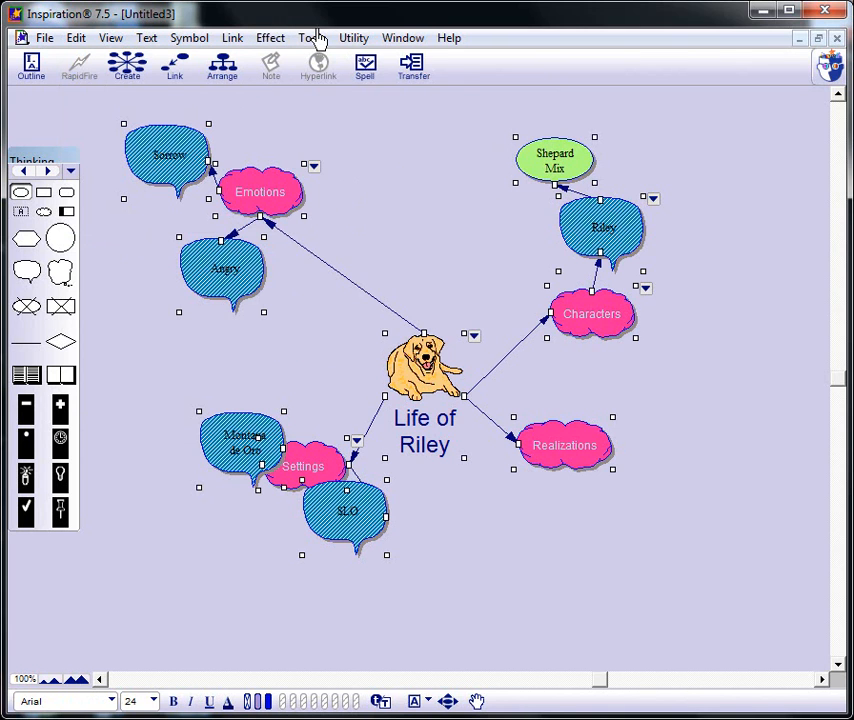
pyautogui.click(270, 40)
pyautogui.moveTo(295, 64)
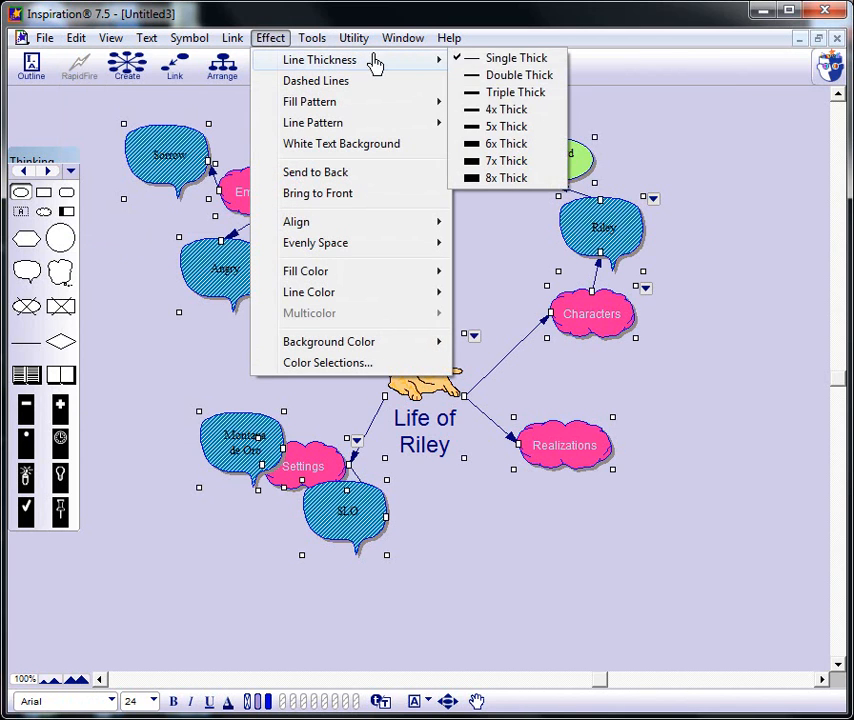
pyautogui.click(528, 94)
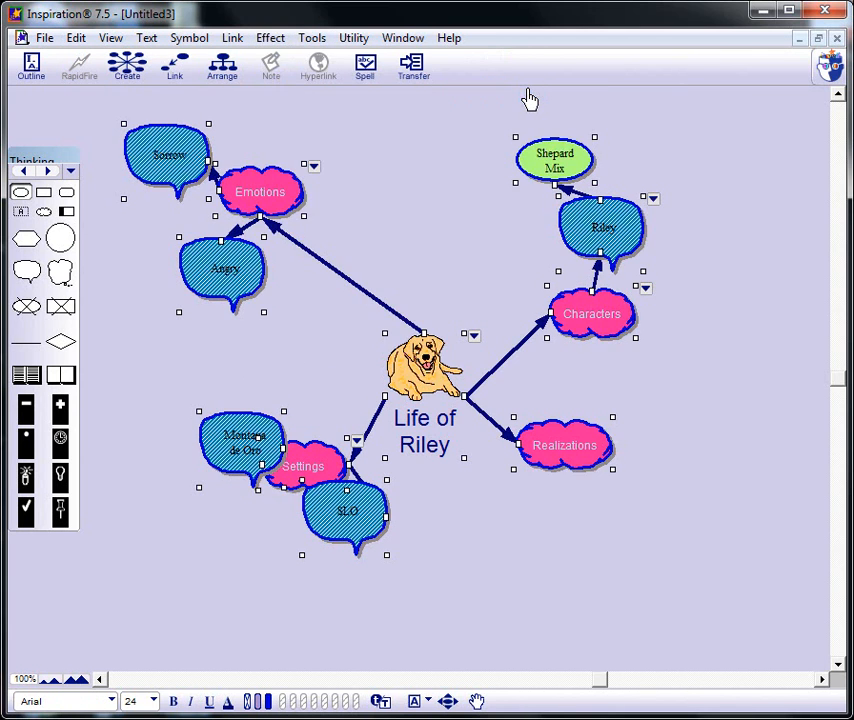
# - Move the Emotions cloud inward so it sits just above the central dog picture
pyautogui.moveTo(270, 187); pyautogui.dragTo(385, 267)
pyautogui.click(253, 196)
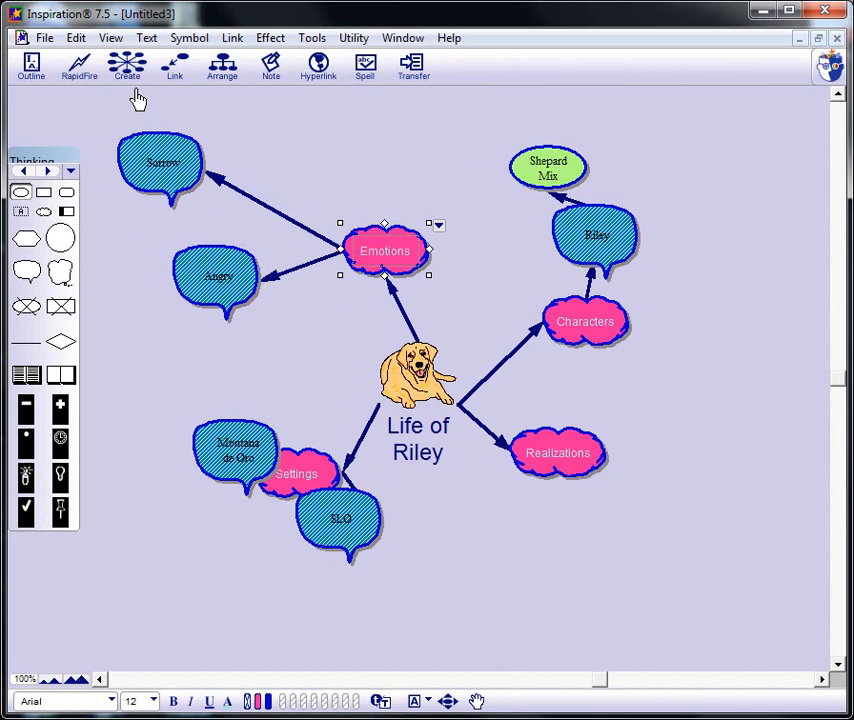
# - Export the diagram to the Desktop as Life of Riley.gif in GIF format with Transparent Background, and look over the exported picture
pyautogui.click(41, 38)
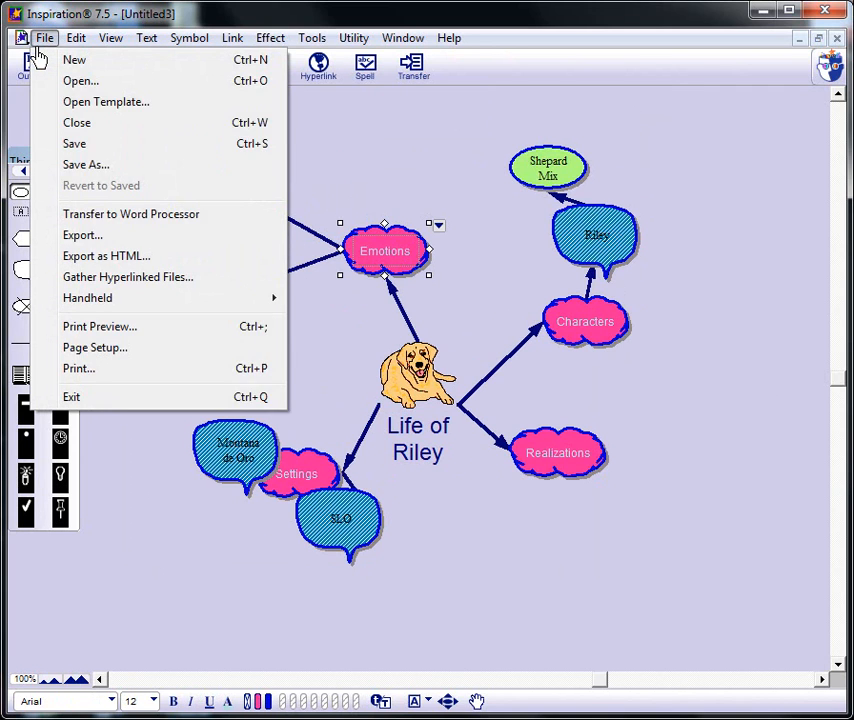
pyautogui.click(38, 46)
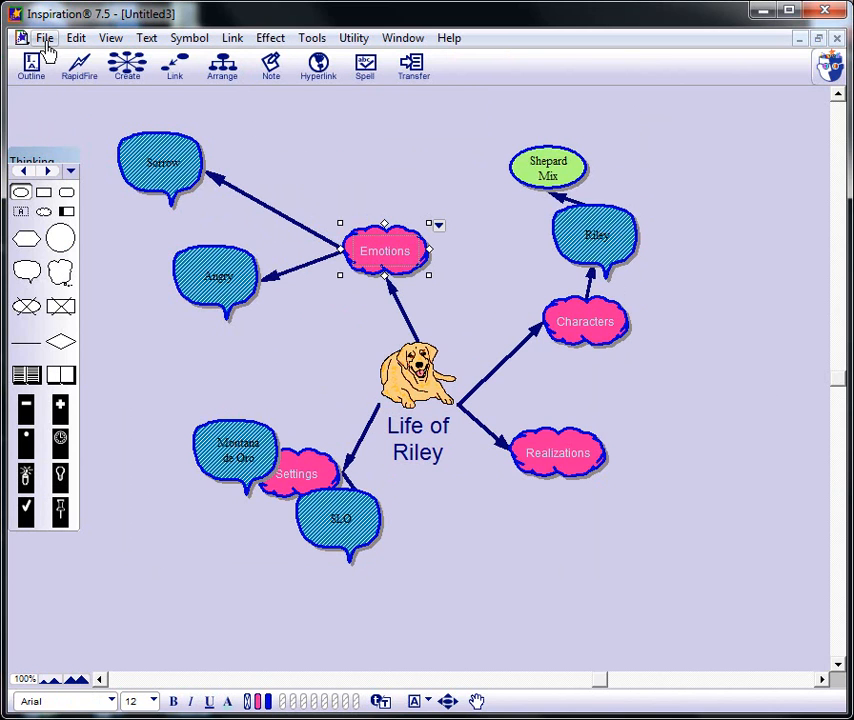
pyautogui.click(45, 40)
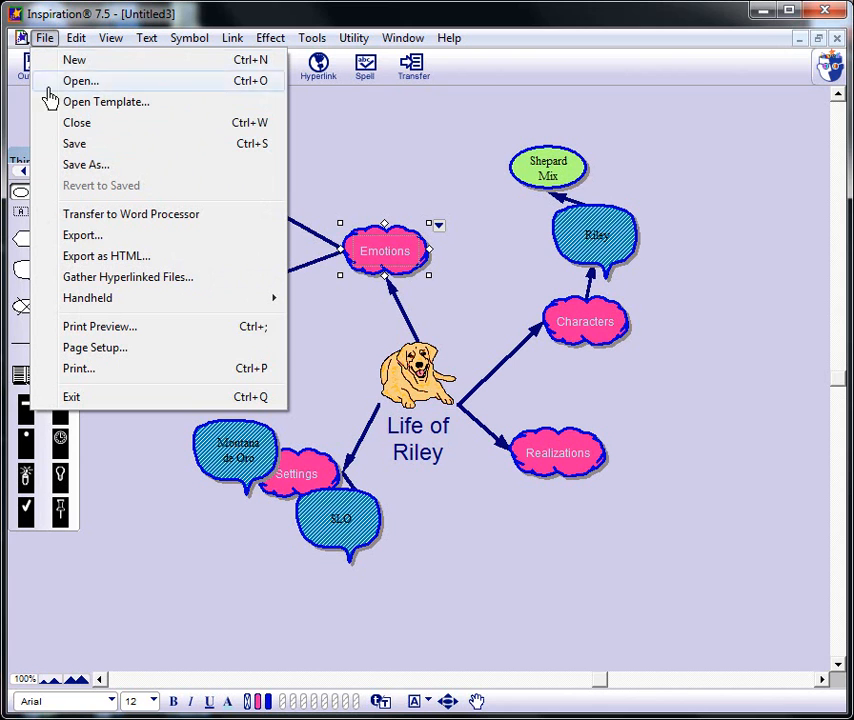
pyautogui.click(77, 237)
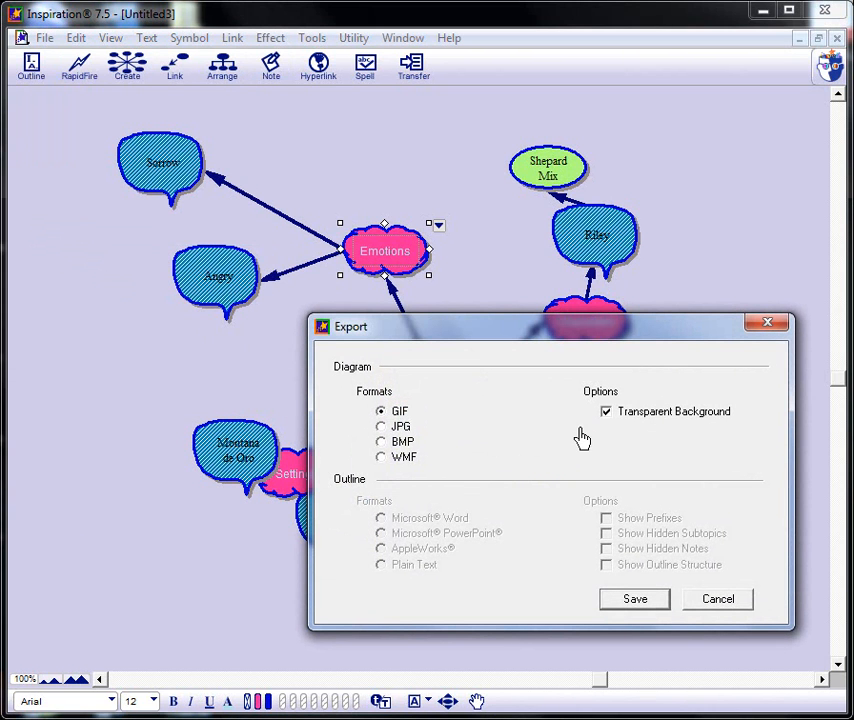
pyautogui.moveTo(553, 324); pyautogui.dragTo(457, 314)
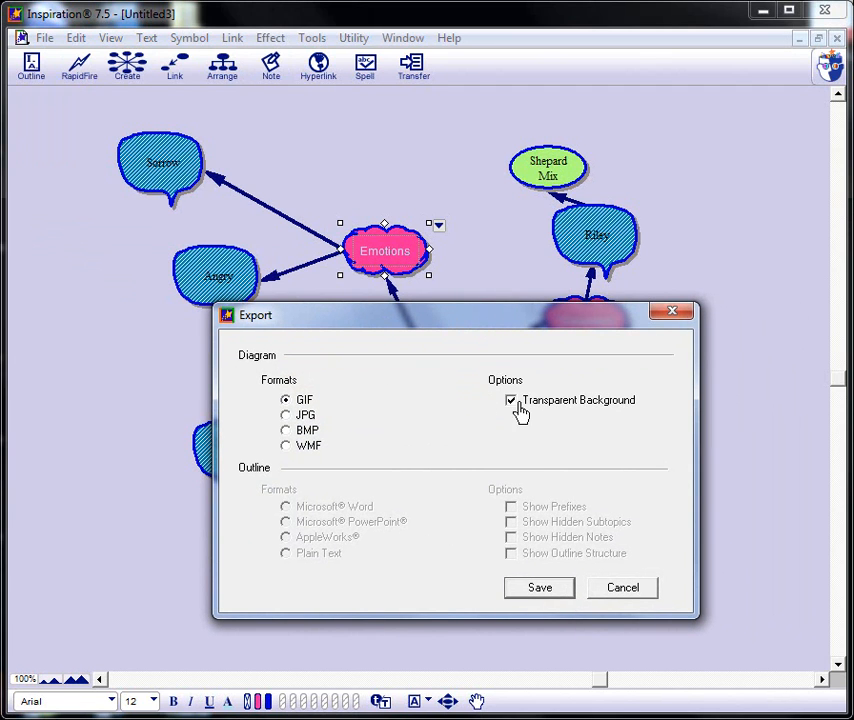
pyautogui.click(542, 590)
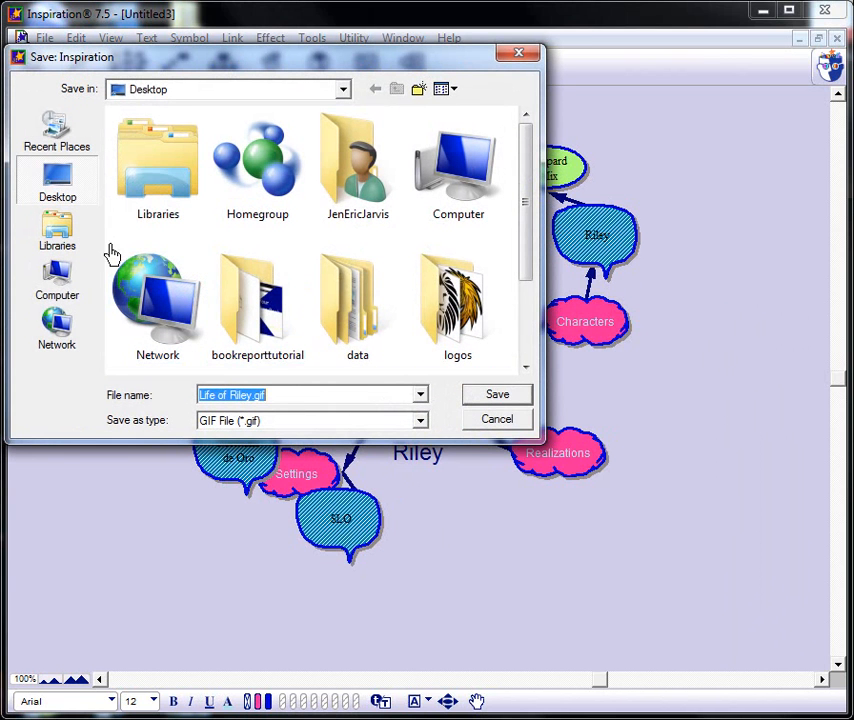
pyautogui.click(522, 398)
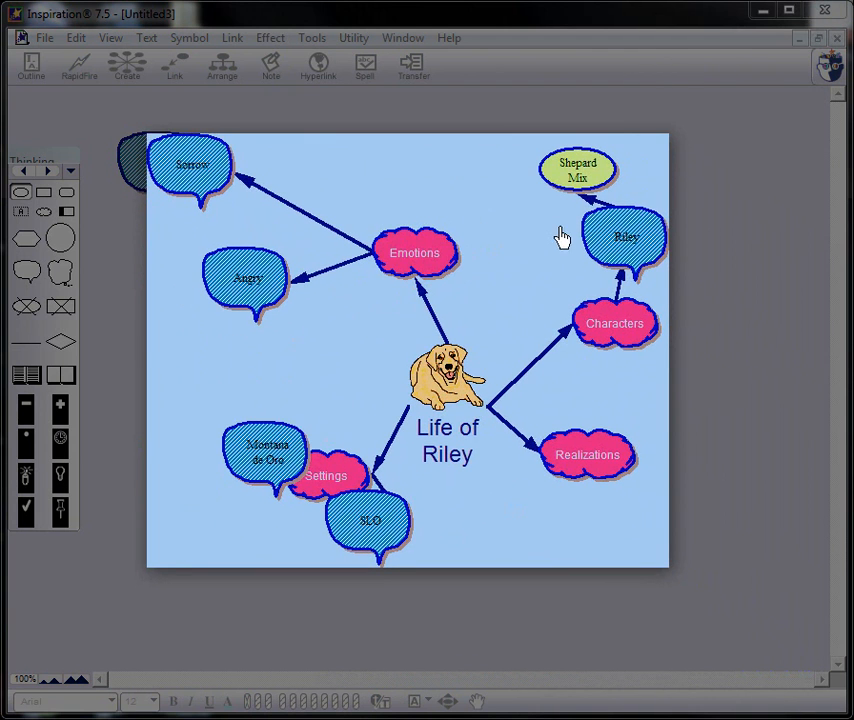
pyautogui.moveTo(559, 228); pyautogui.dragTo(588, 251)
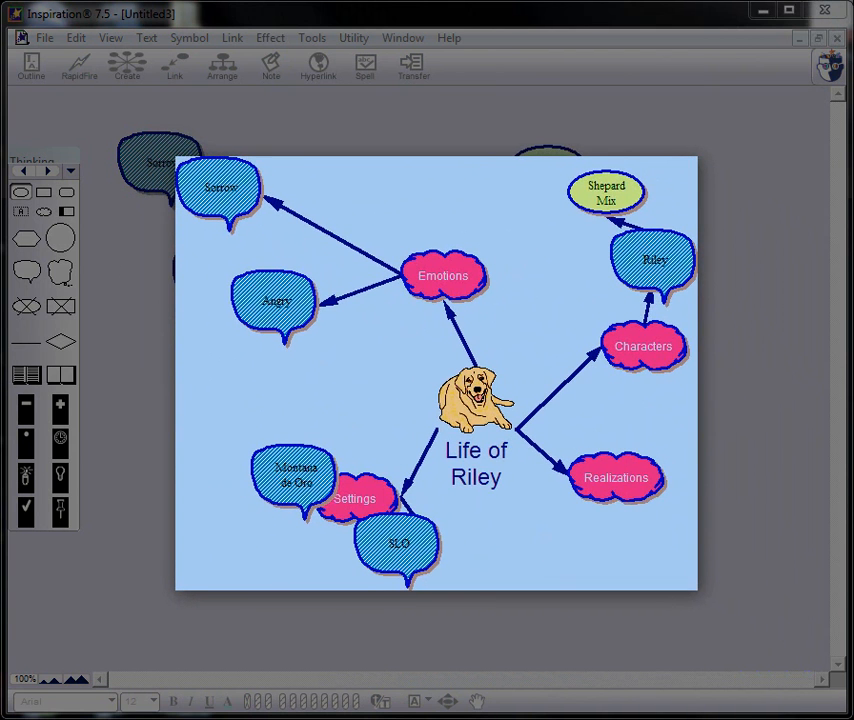